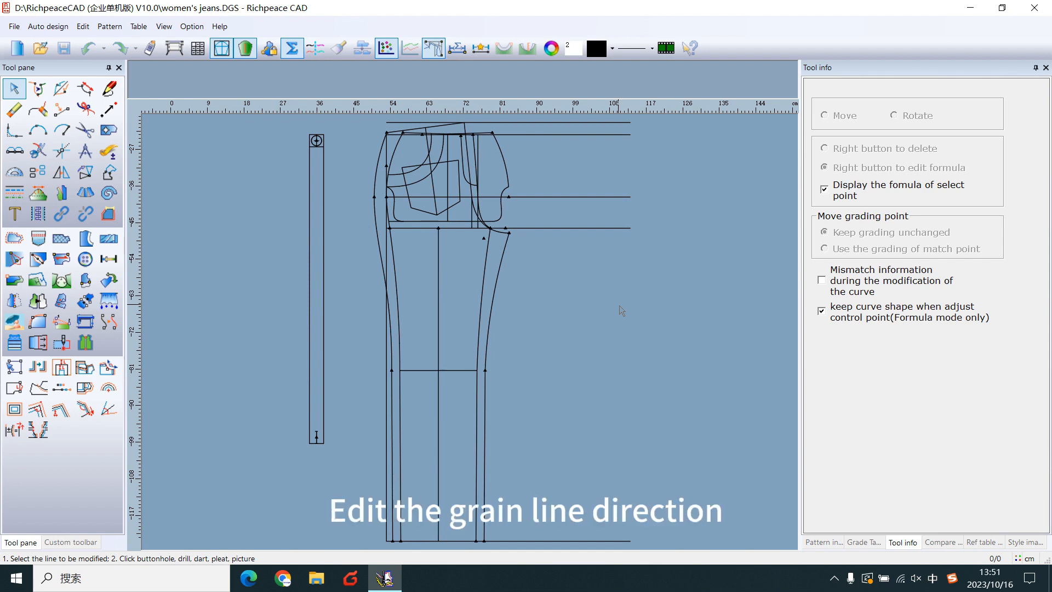
Step: Review the Grainline setup in System setup with the 2Way Vert. default direction and confirm it
click(508, 122)
click(191, 27)
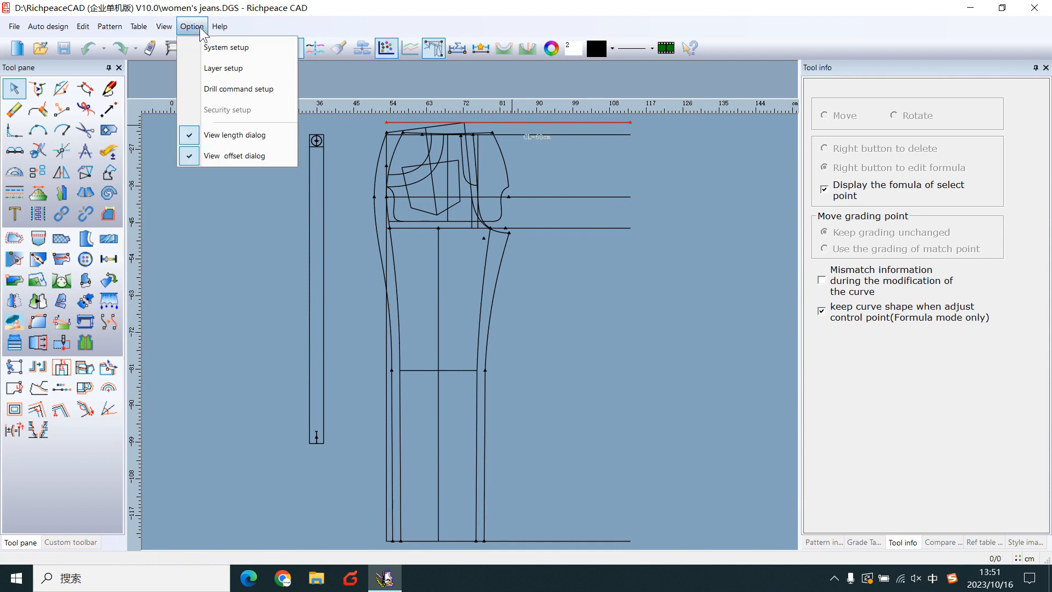
click(226, 48)
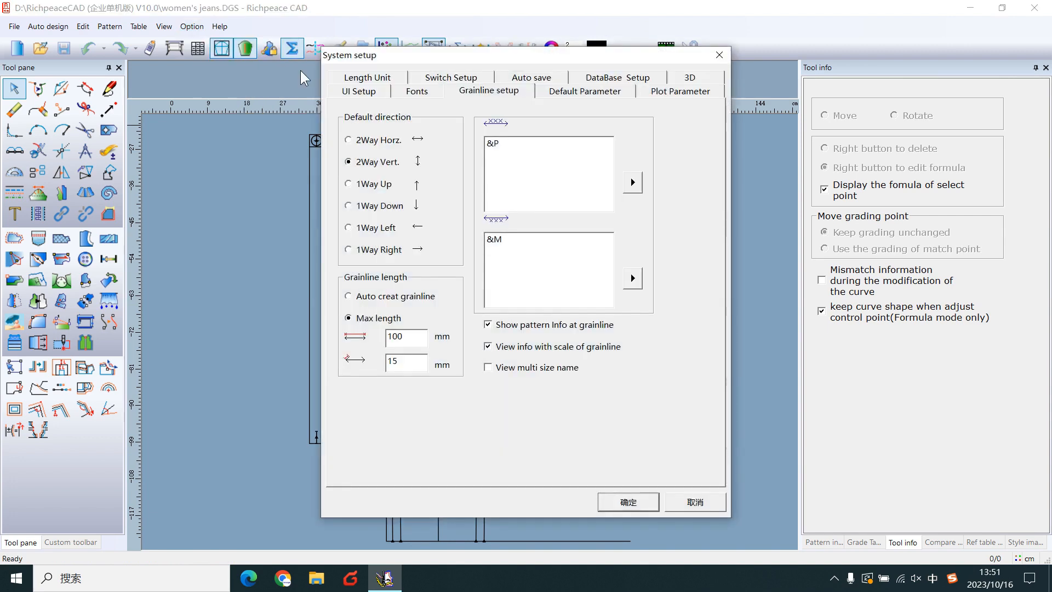
click(623, 504)
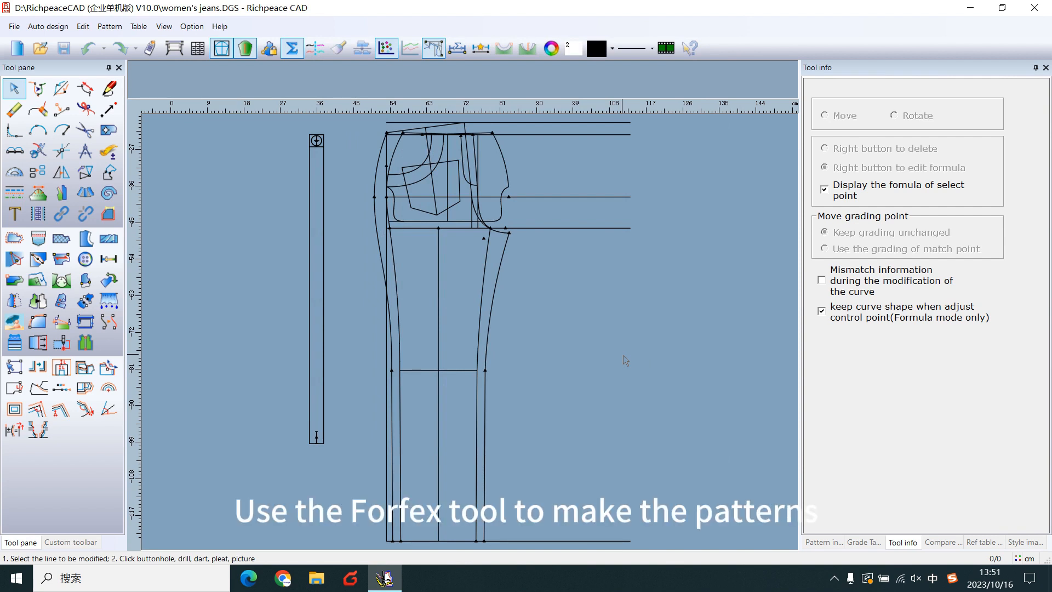
Step: With the Forfex tool, trace the wider leg panel's outline through side seams, waist, hem and inner seam into a pattern piece
click(85, 130)
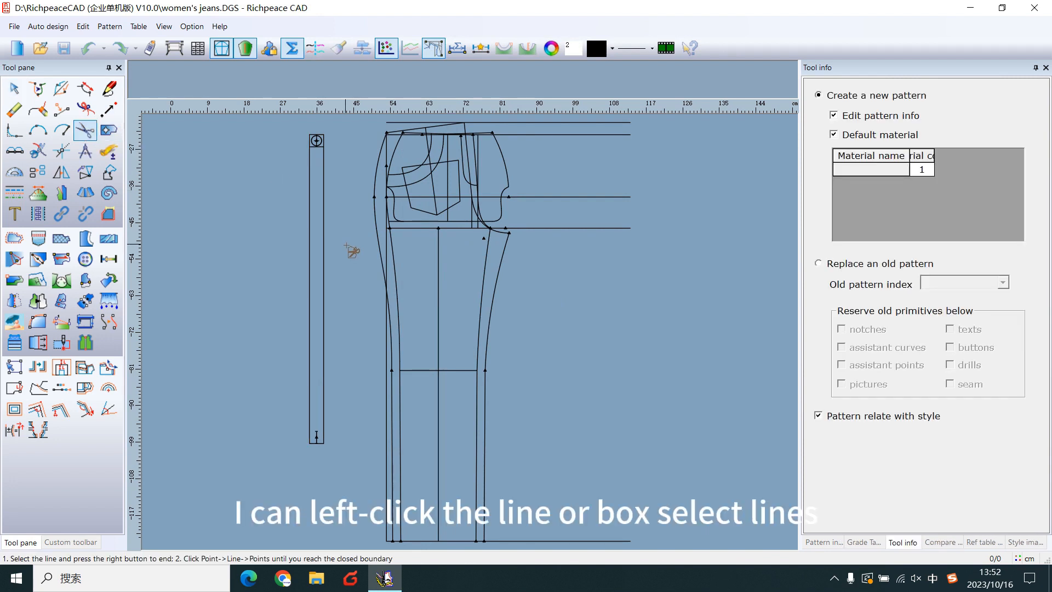
click(380, 233)
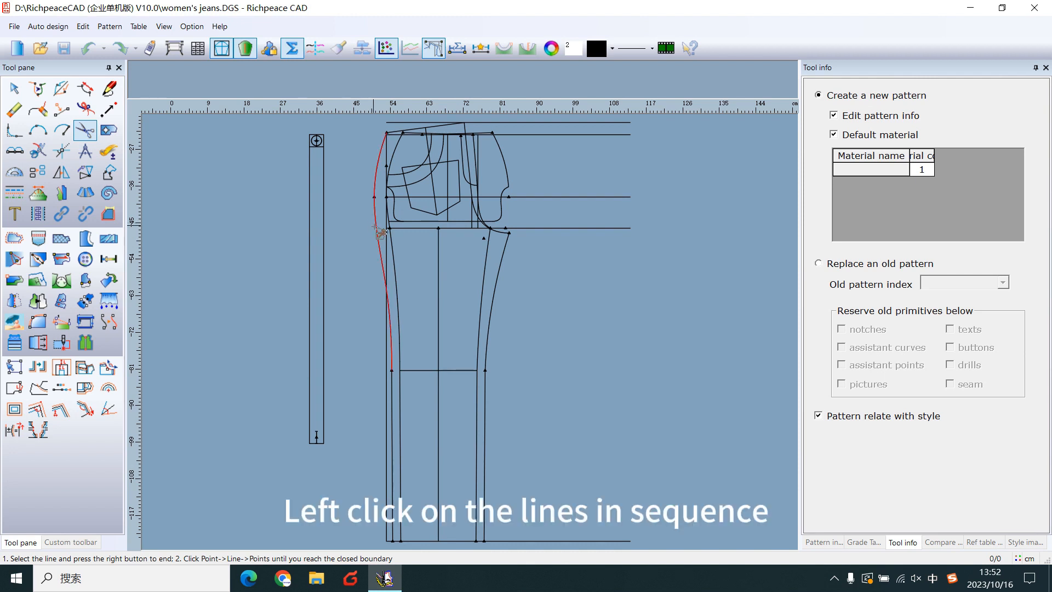
click(388, 177)
click(423, 132)
click(468, 132)
click(474, 199)
click(482, 240)
click(497, 280)
click(493, 428)
click(473, 515)
click(397, 506)
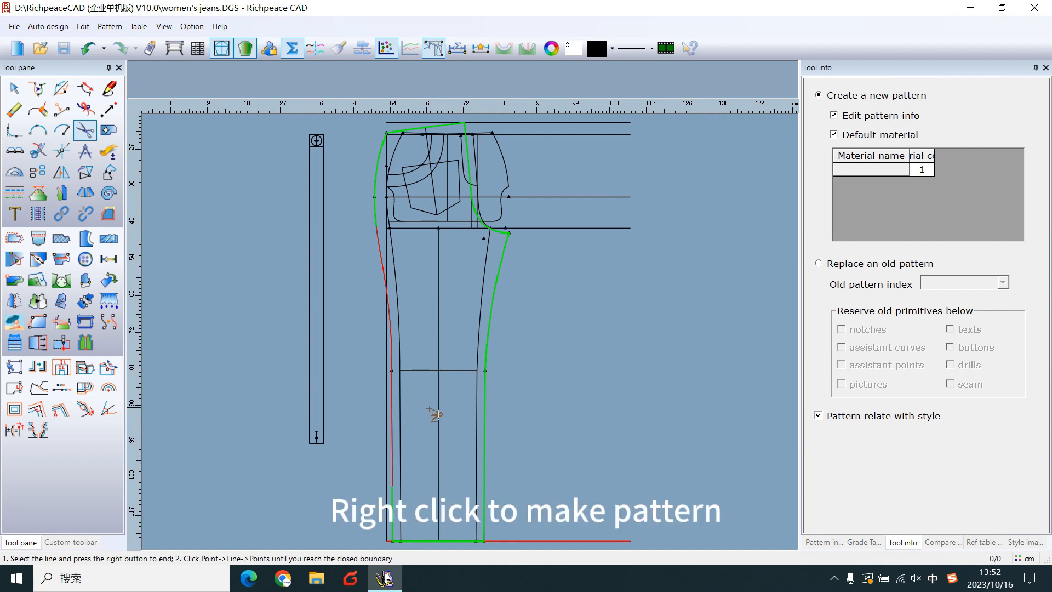
right_click(436, 413)
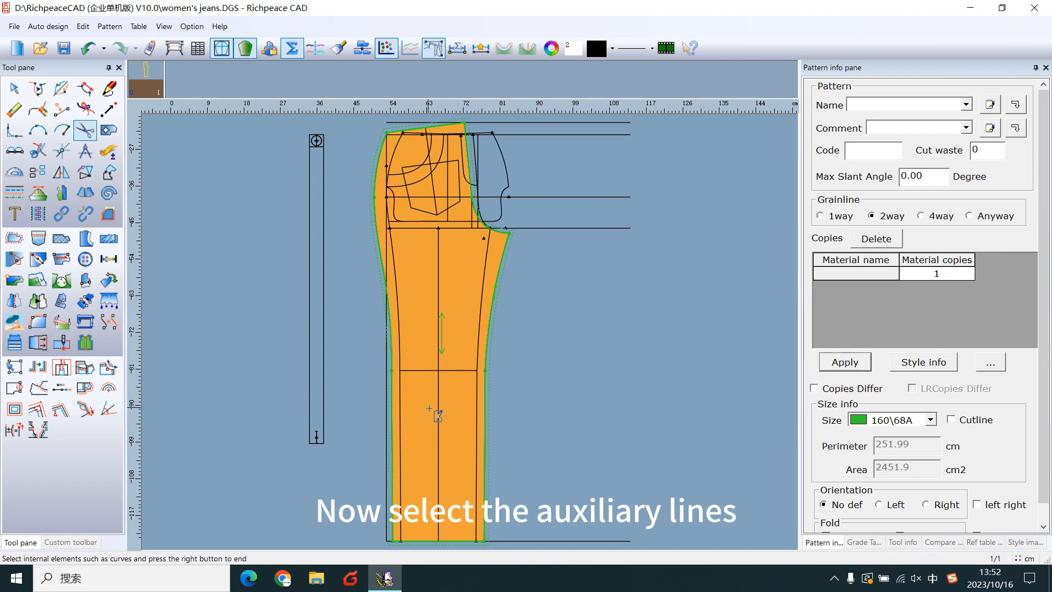
Step: Keep the pocket's straight and curved internal lines inside the new leg piece
click(422, 228)
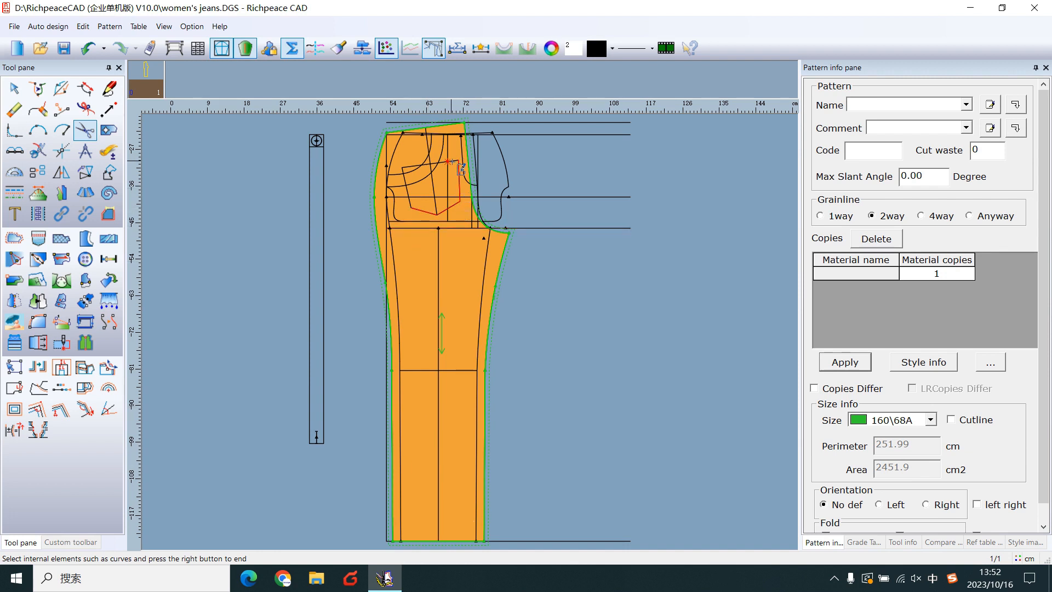
click(419, 167)
click(415, 193)
right_click(466, 267)
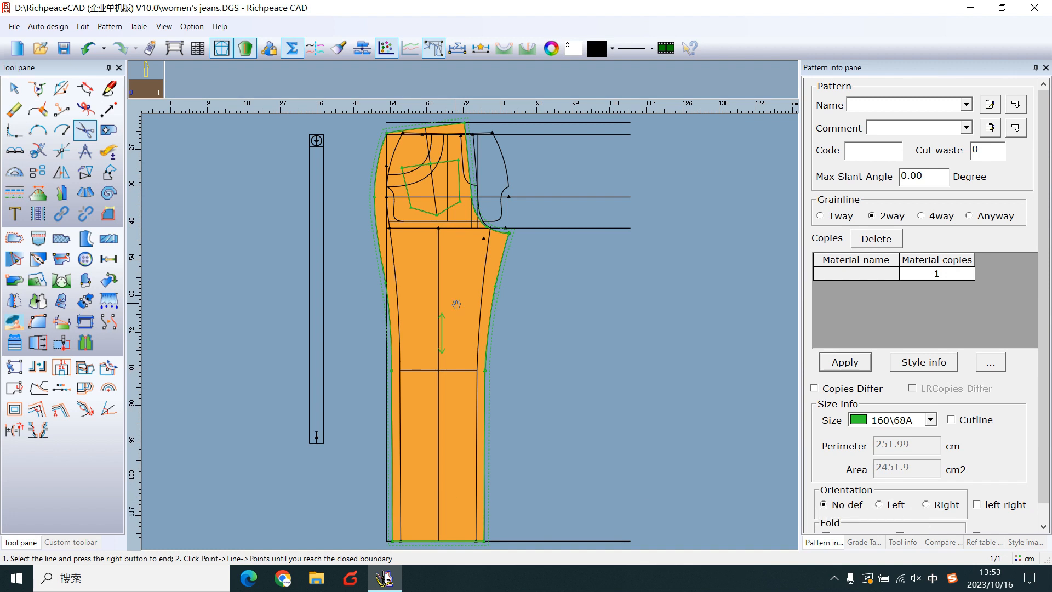
Step: Drag the orange leg piece to the left of the draft and place it there
mouse_move(457, 306)
mouse_down()
mouse_move(363, 290)
mouse_move(198, 299)
mouse_up()
scroll(198, 297, down, 3)
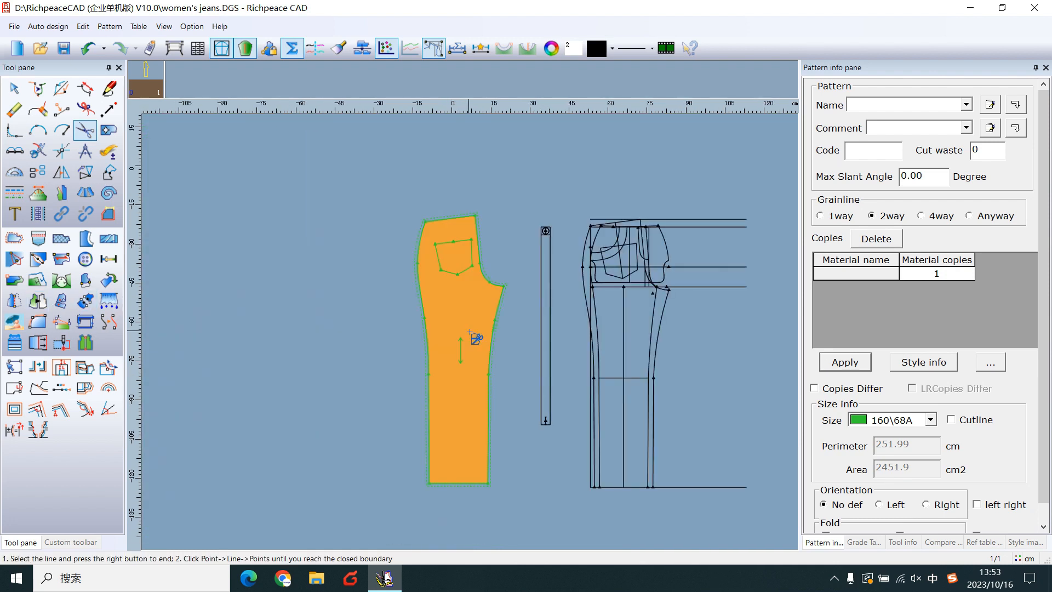
drag(470, 321, 263, 301)
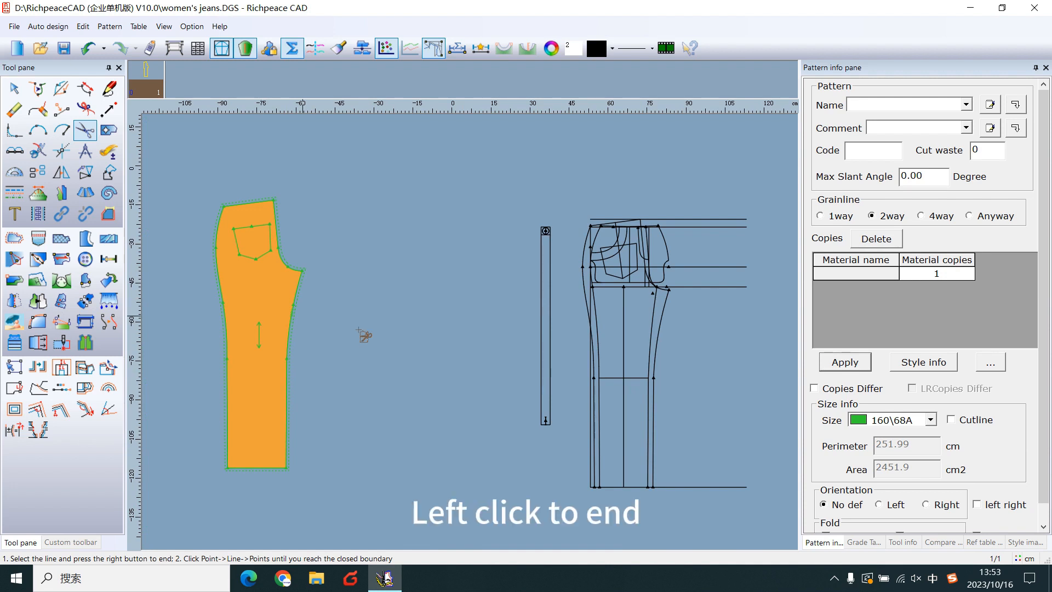
click(383, 339)
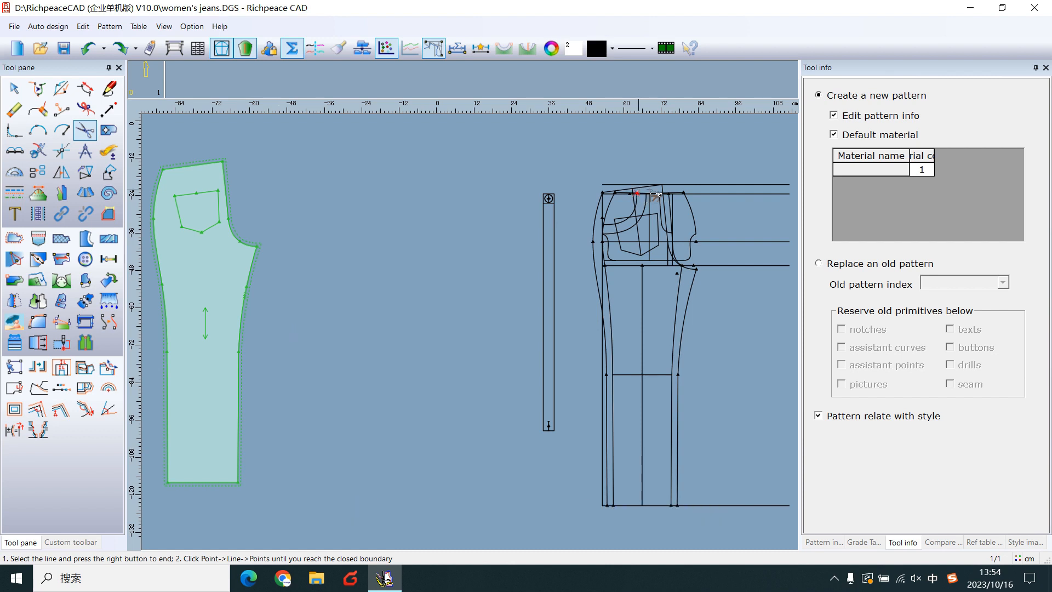
Step: Trace the narrower leg panel along the pocket curve, waist, centre line, hem and side seam into a second piece with no internal lines
drag(594, 169, 718, 526)
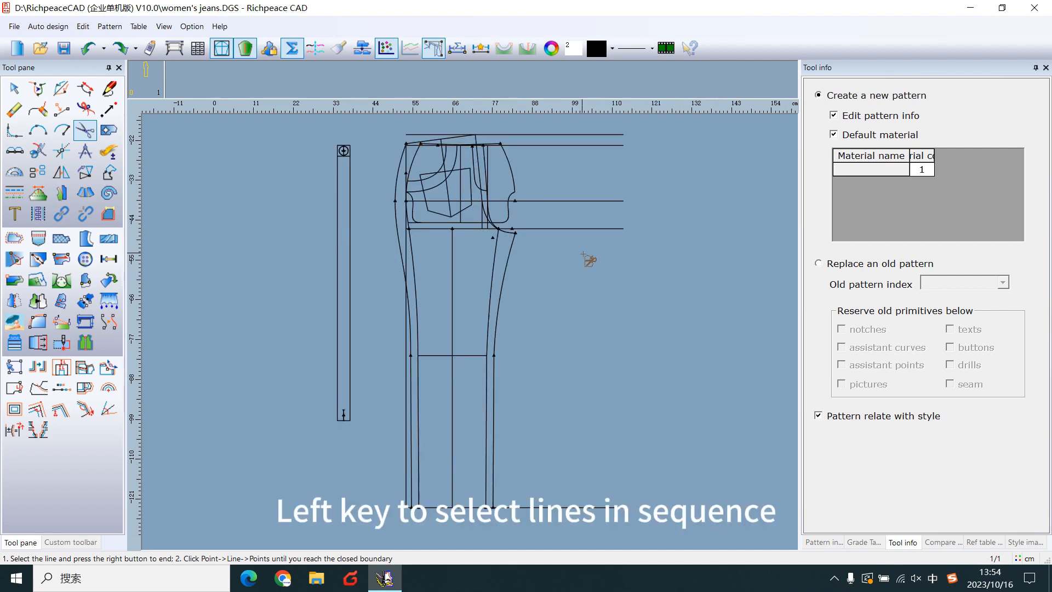
click(421, 179)
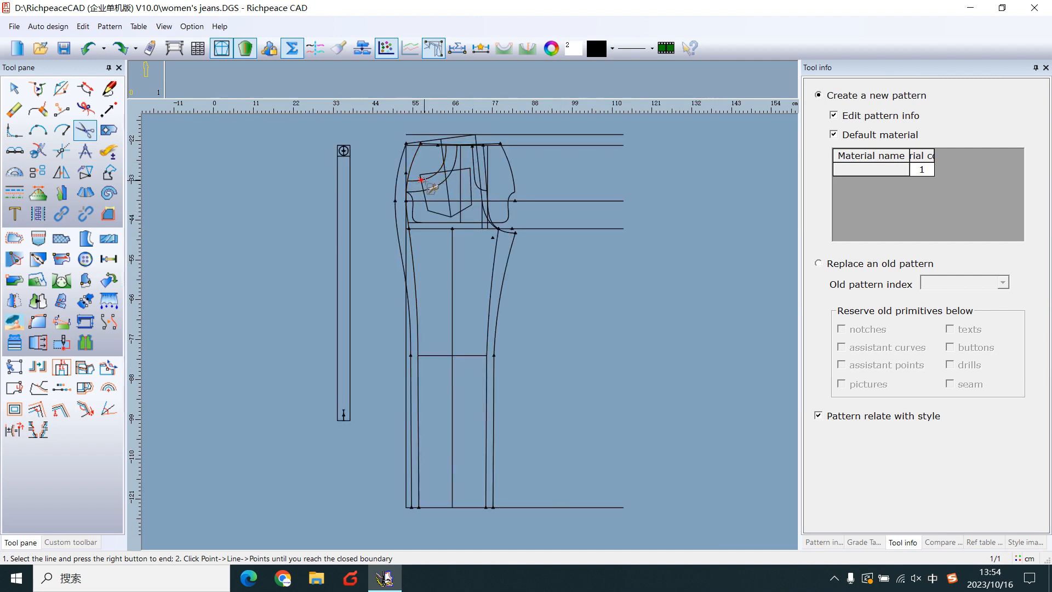
click(448, 163)
click(470, 147)
scroll(467, 147, up, 1)
scroll(465, 247, up, 1)
click(561, 374)
scroll(560, 375, down, 1)
scroll(526, 370, down, 1)
scroll(493, 346, down, 1)
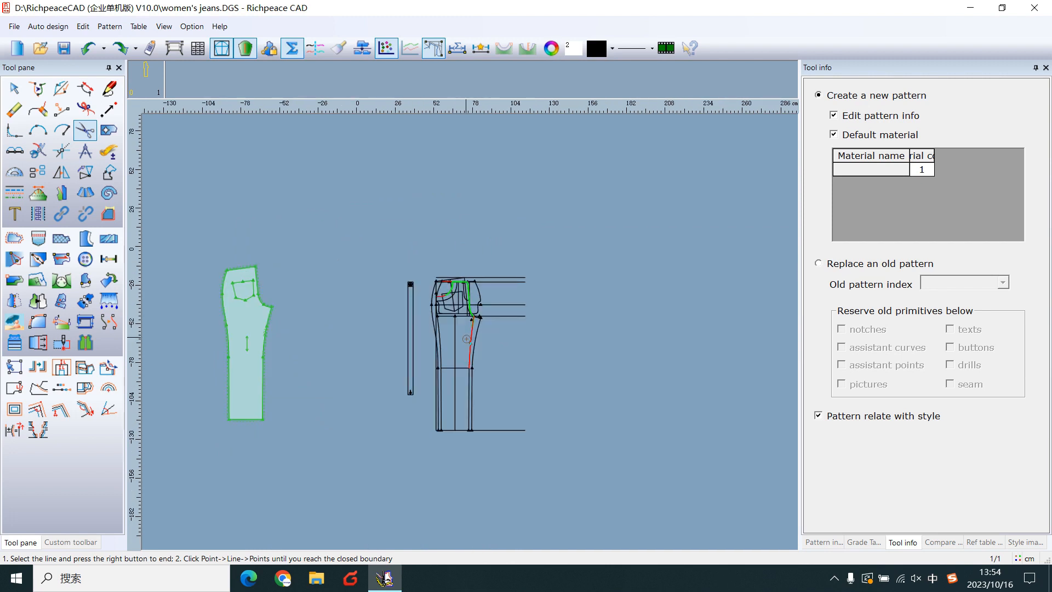
scroll(466, 362, up, 1)
click(493, 394)
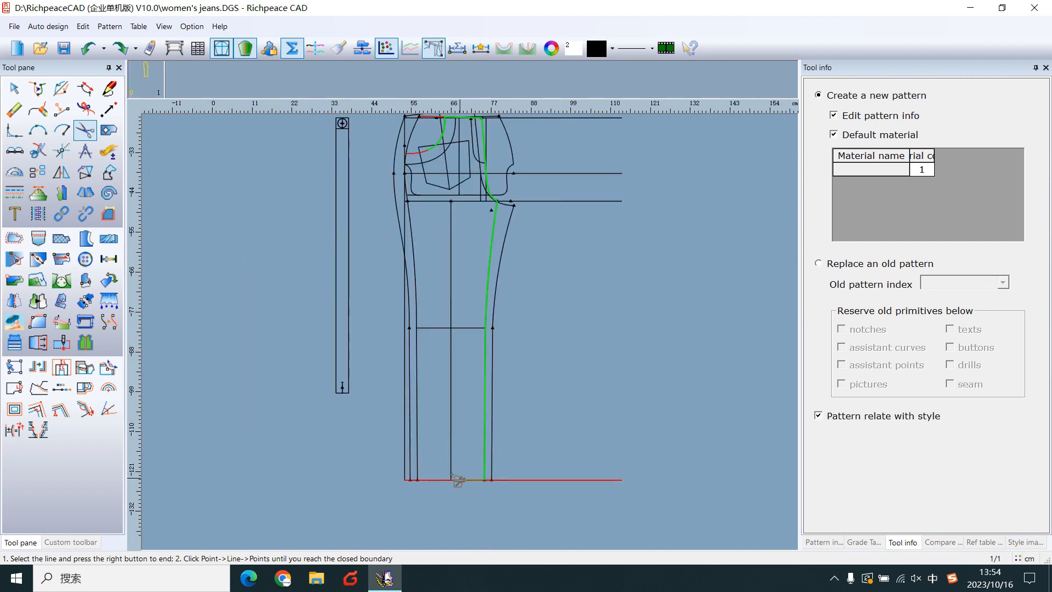
click(415, 392)
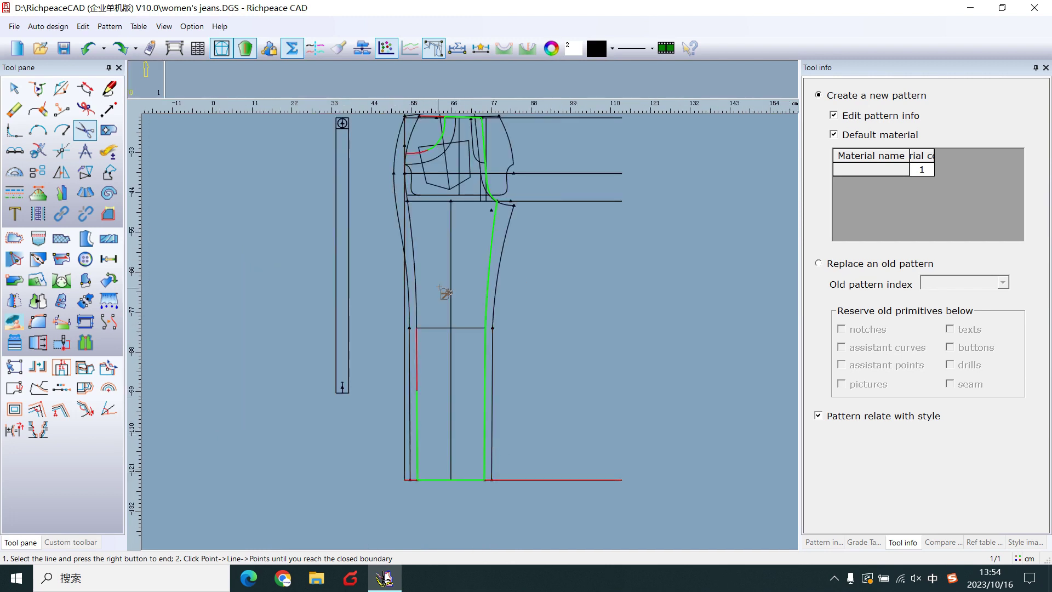
click(419, 262)
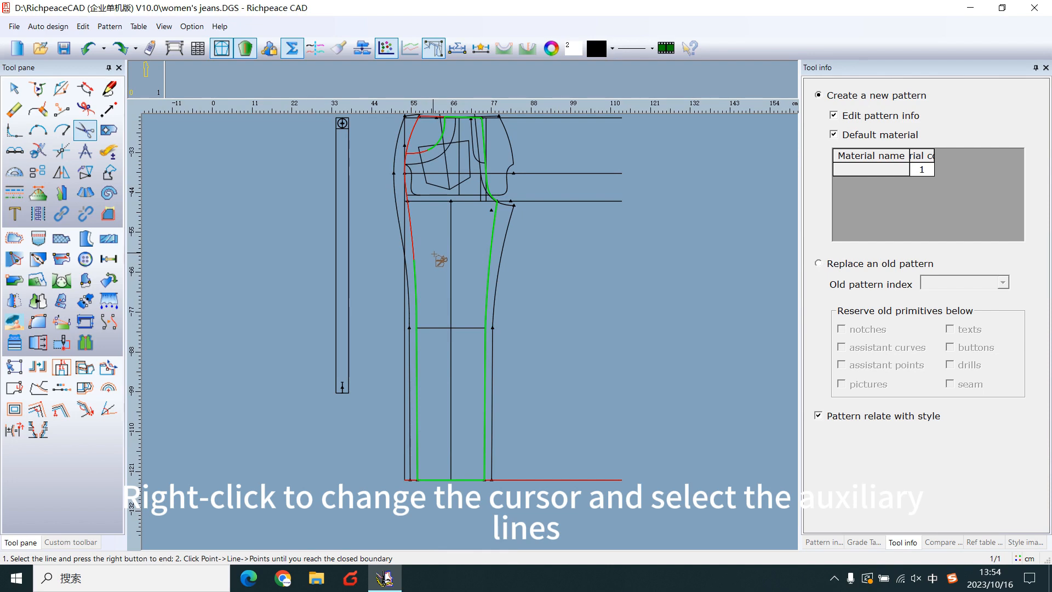
right_click(440, 260)
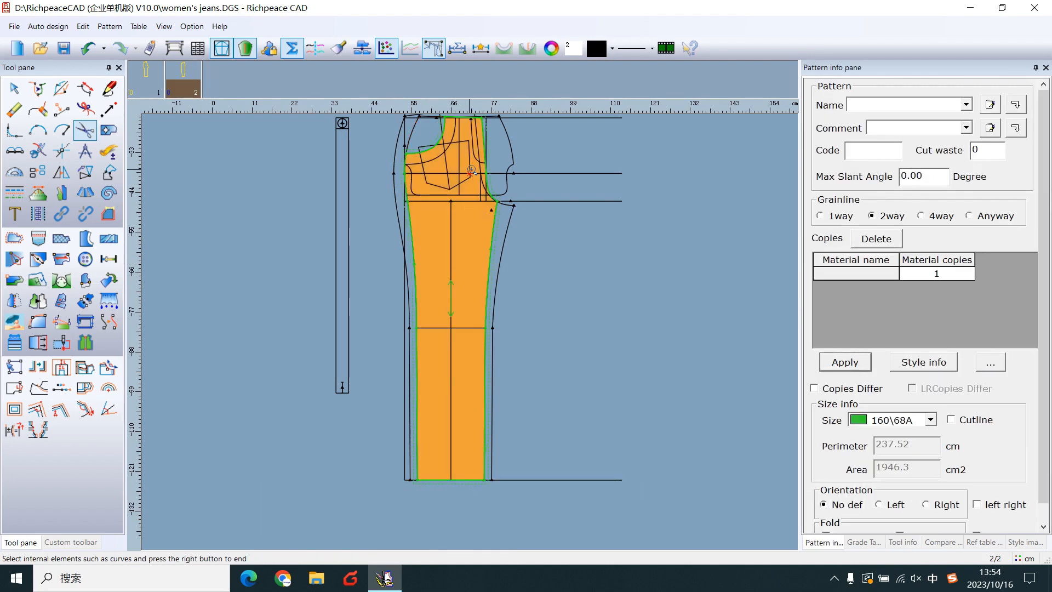
scroll(472, 171, up, 1)
scroll(473, 171, up, 2)
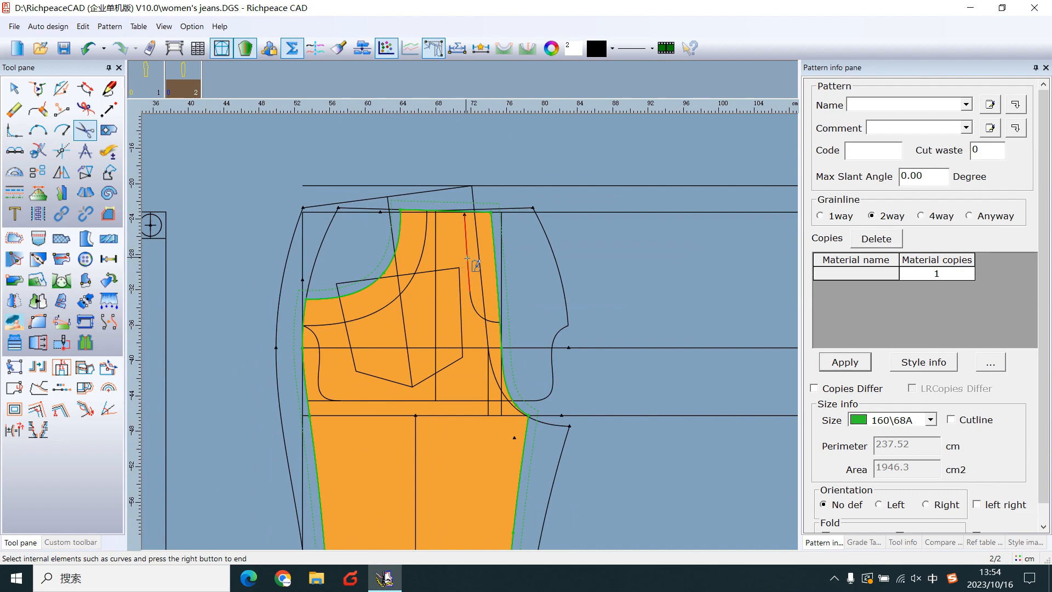
right_click(482, 314)
scroll(482, 316, down, 2)
scroll(481, 324, down, 2)
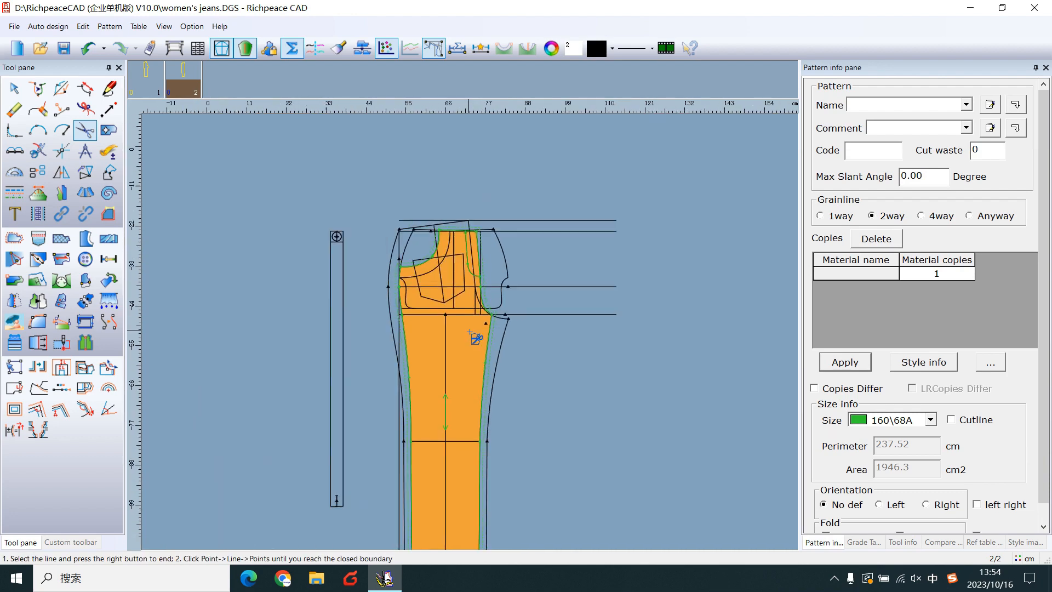
scroll(476, 333, down, 2)
Step: Move the second leg piece left off the draft and clear a stray line selection
drag(473, 337, 227, 335)
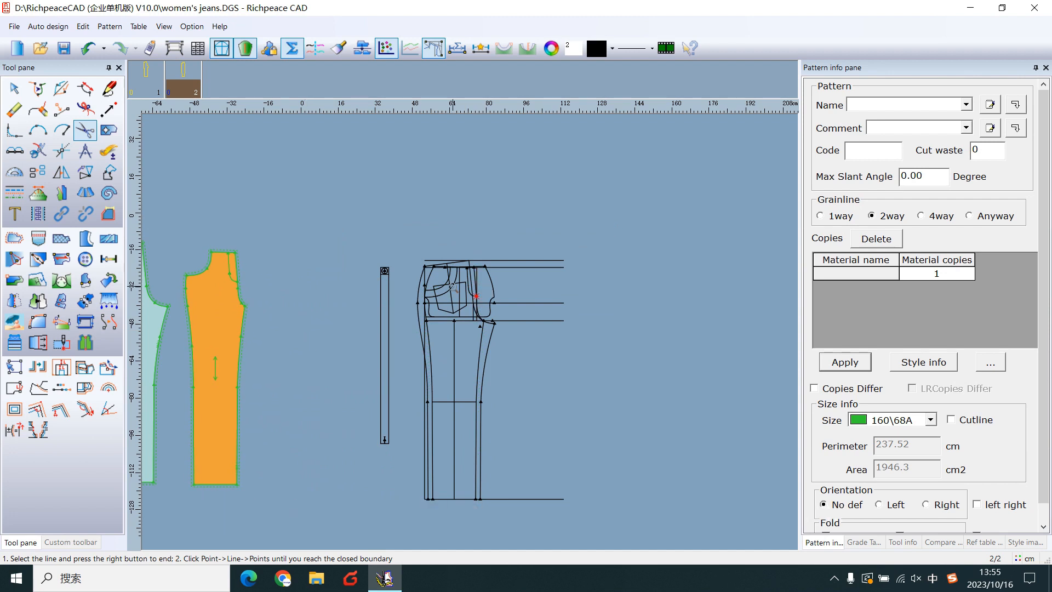
scroll(486, 292, up, 2)
scroll(477, 332, up, 2)
click(484, 331)
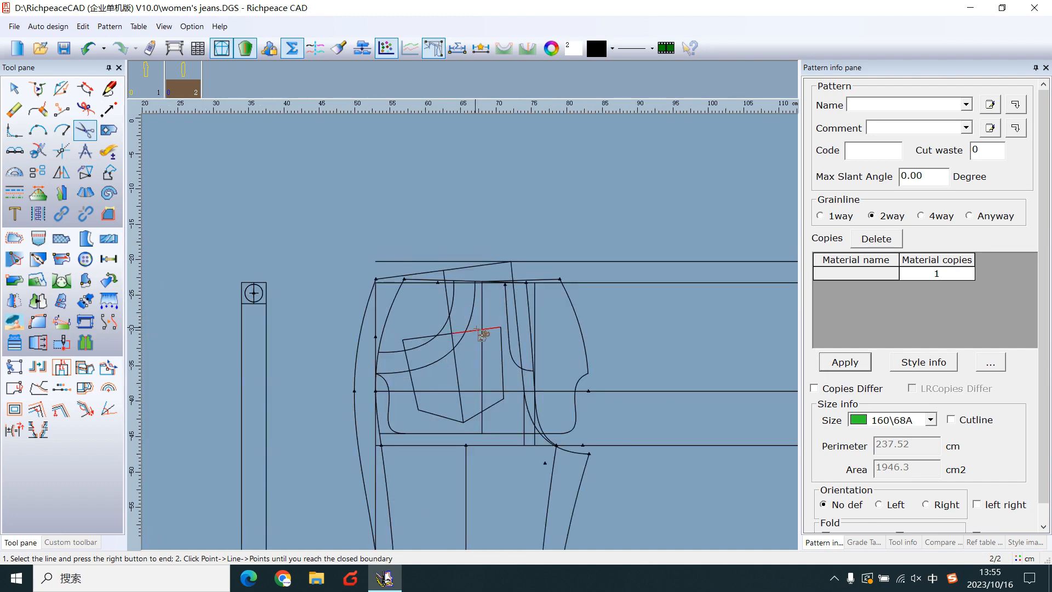
scroll(483, 335, up, 3)
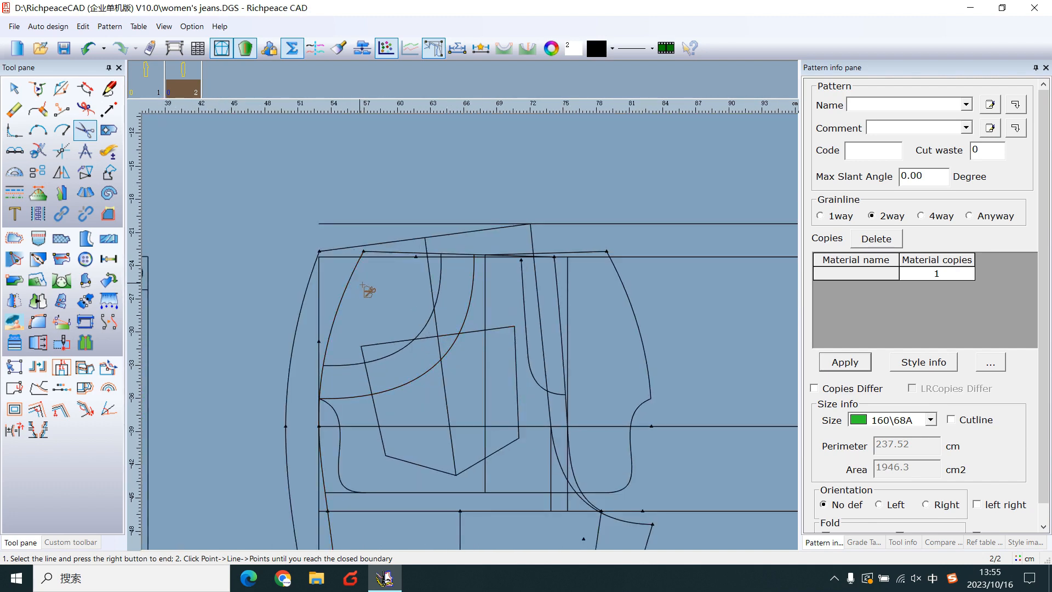
click(484, 329)
right_click(526, 322)
Step: Trace the curved pocket facing's boundary into a third piece, keeping its internal curve
click(353, 271)
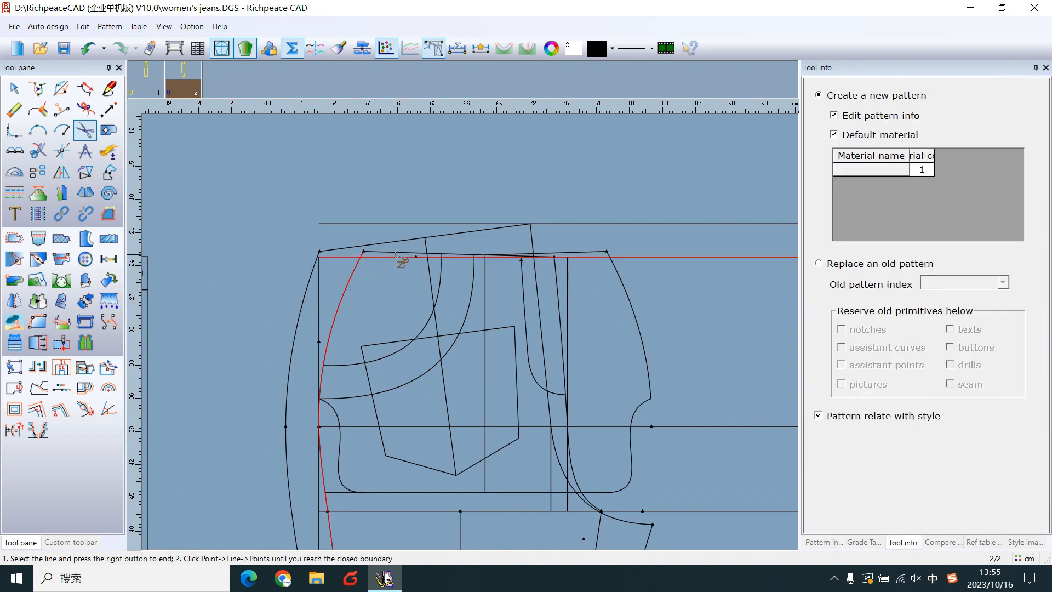
click(417, 260)
click(477, 316)
click(463, 321)
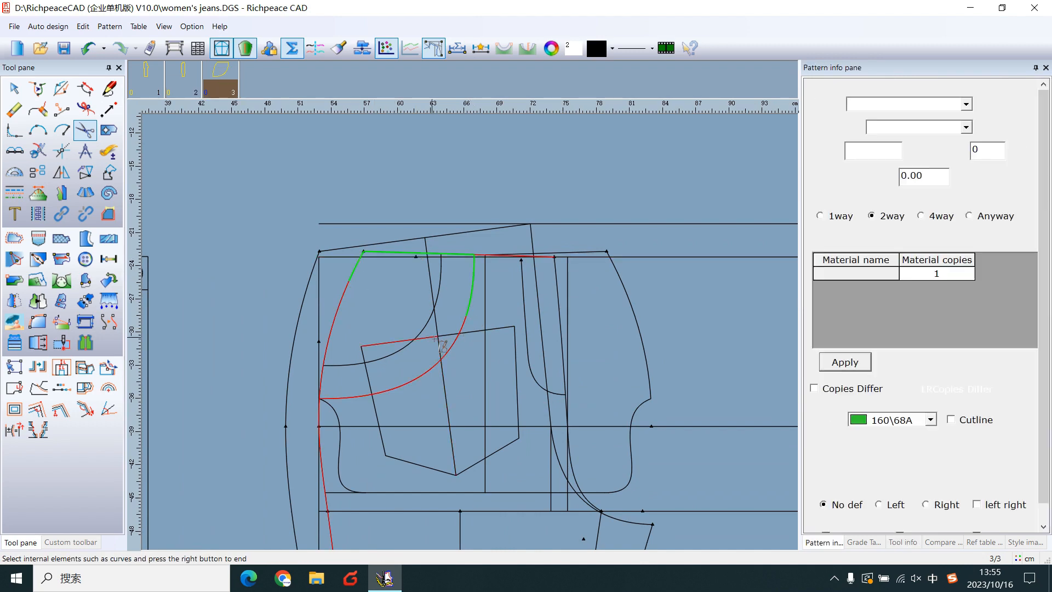
right_click(432, 356)
scroll(433, 356, down, 2)
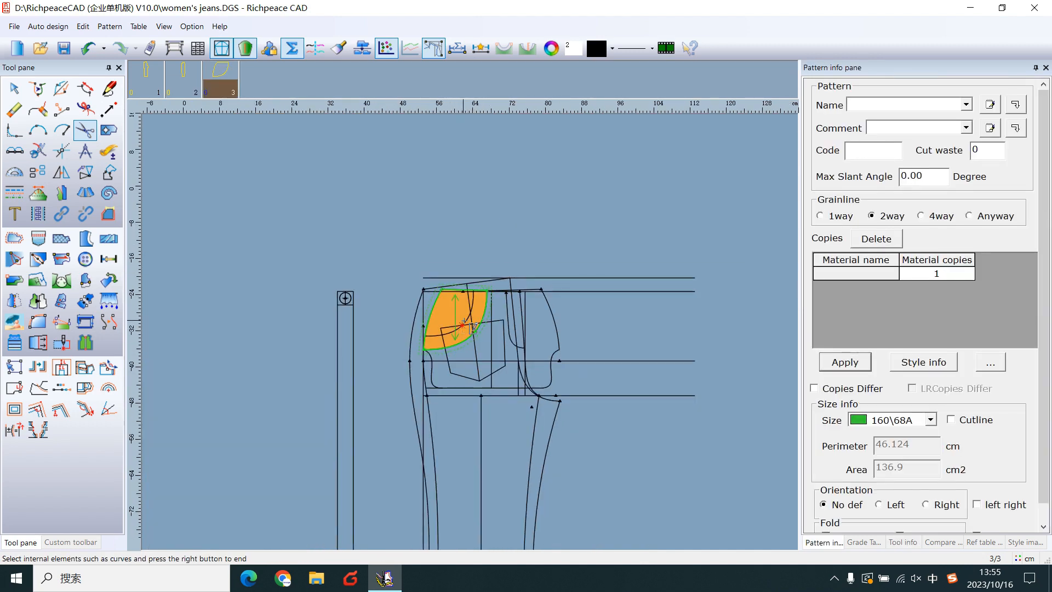
click(470, 326)
right_click(450, 348)
scroll(450, 337, down, 2)
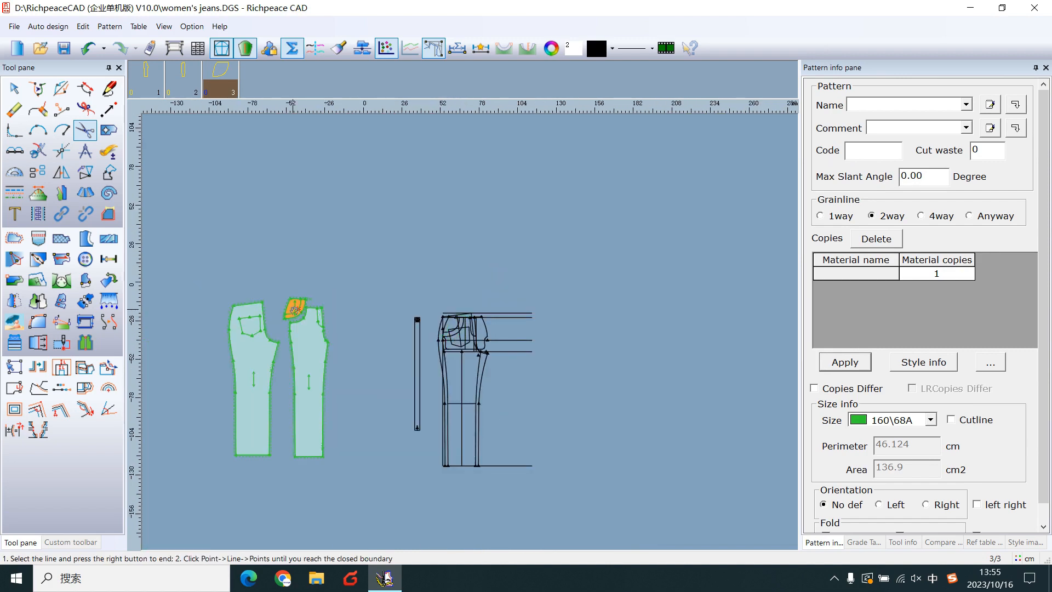
scroll(428, 322, down, 1)
scroll(435, 329, up, 2)
scroll(456, 328, up, 2)
scroll(458, 315, up, 1)
scroll(458, 315, up, 1)
Step: Check two draft lines with the line-adjust tool, then return to piece extraction (t)
right_click(403, 263)
click(109, 88)
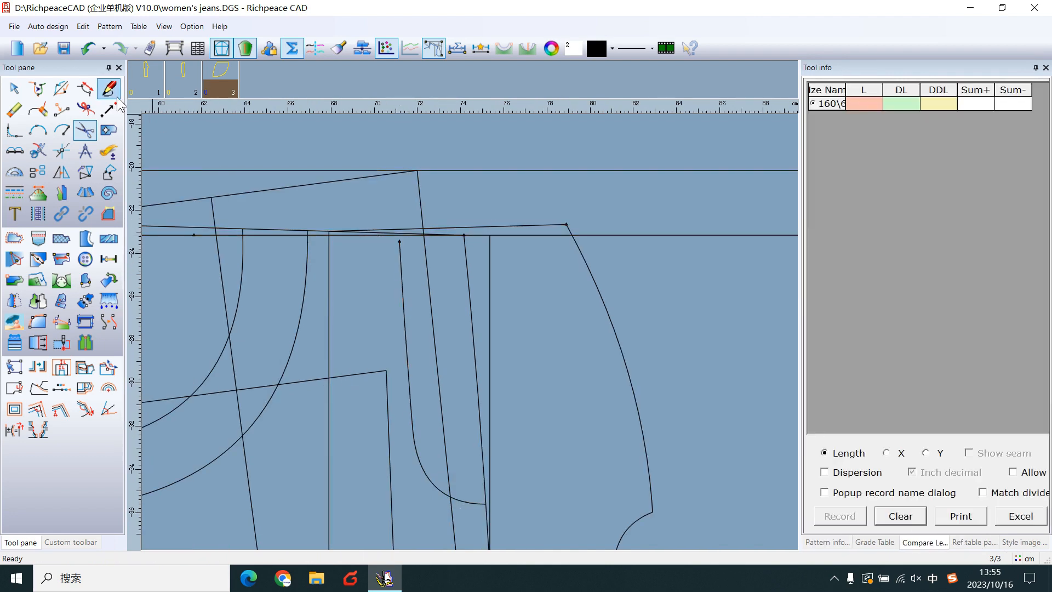
click(404, 328)
click(410, 233)
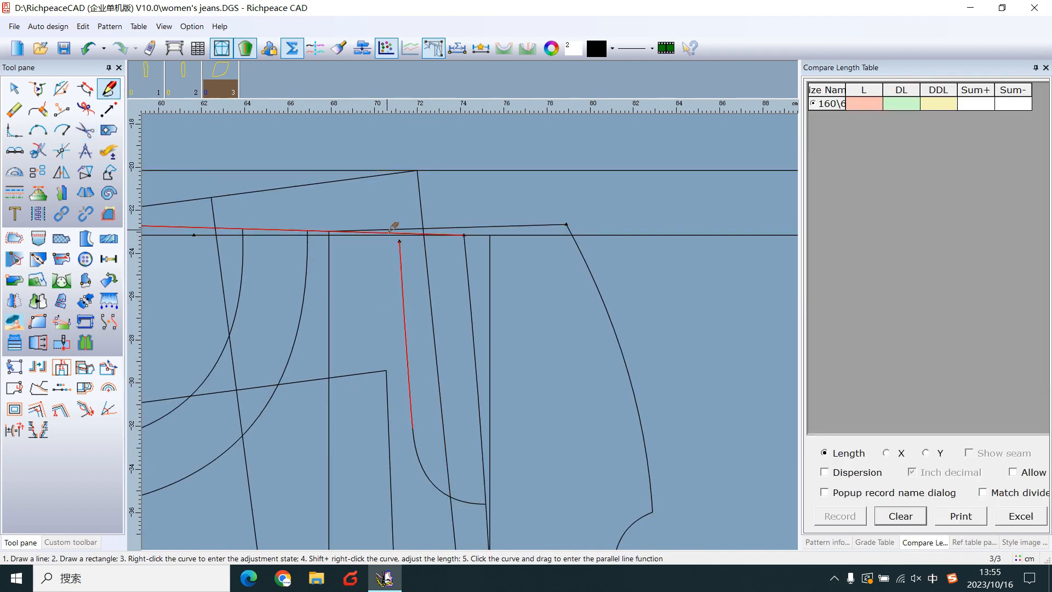
right_click(409, 227)
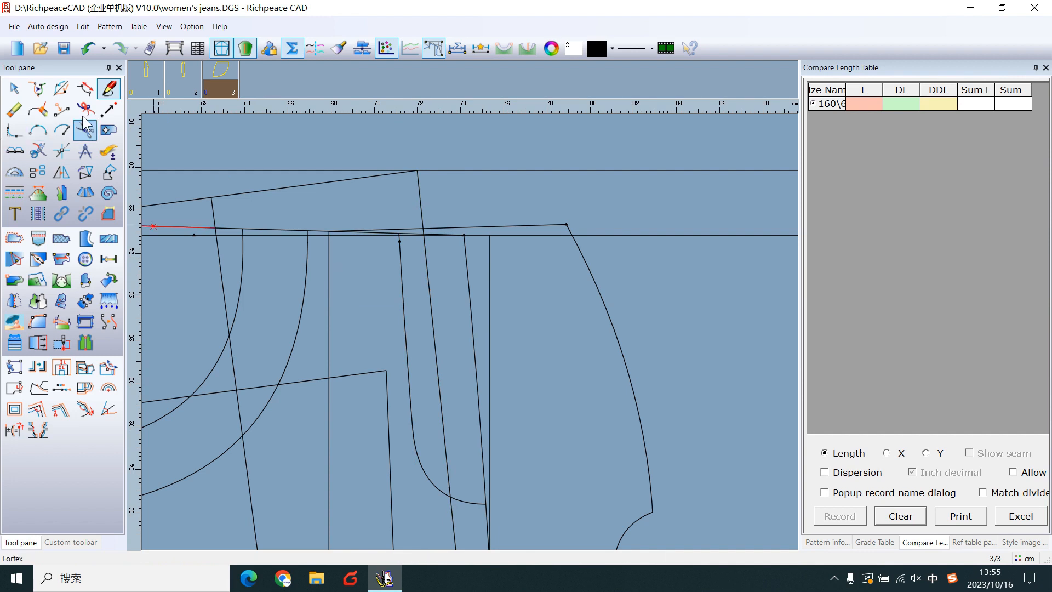
key(t)
Step: Cut the narrow strip from the draft as a piece and set it beside the other pieces
click(411, 329)
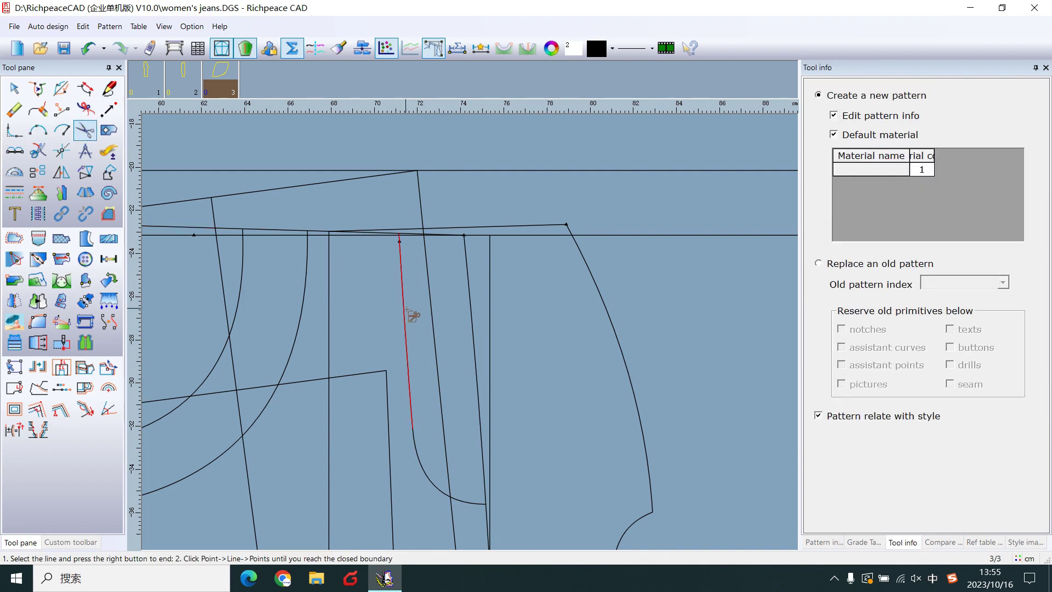
click(409, 233)
click(465, 238)
click(472, 506)
click(476, 407)
right_click(477, 407)
scroll(470, 401, down, 3)
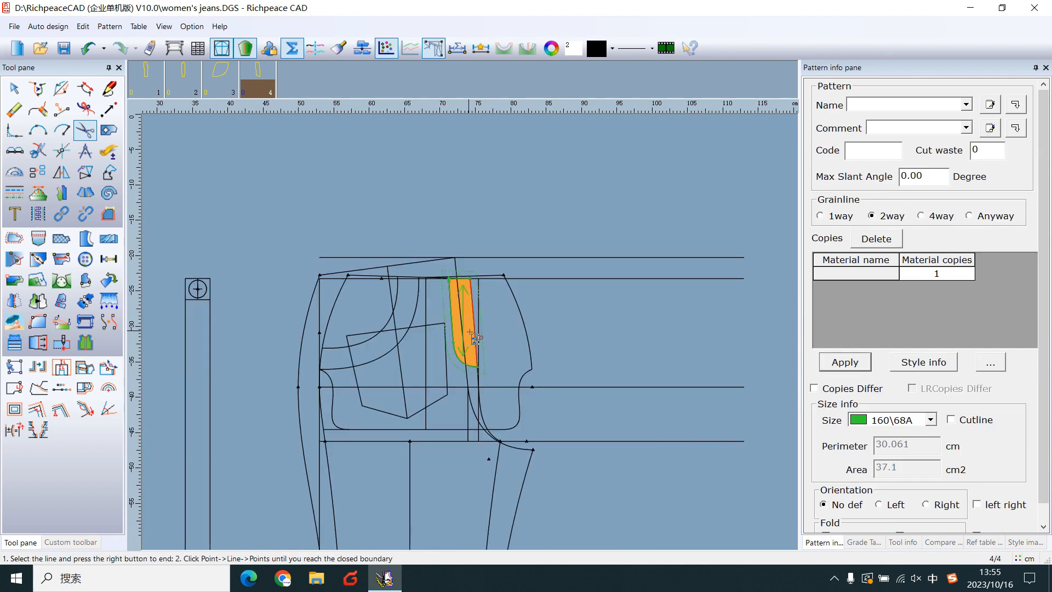
drag(470, 333, 312, 353)
scroll(473, 335, down, 3)
drag(468, 328, 281, 294)
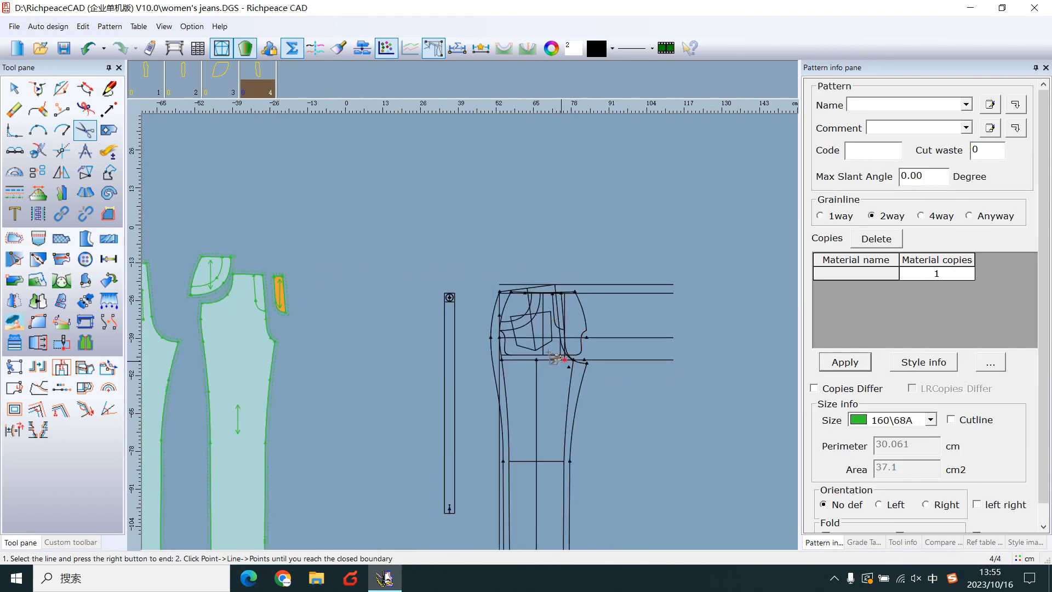
scroll(578, 329, down, 2)
scroll(575, 330, up, 6)
Step: Cut the patch pocket's four edges into its own pattern piece
click(490, 345)
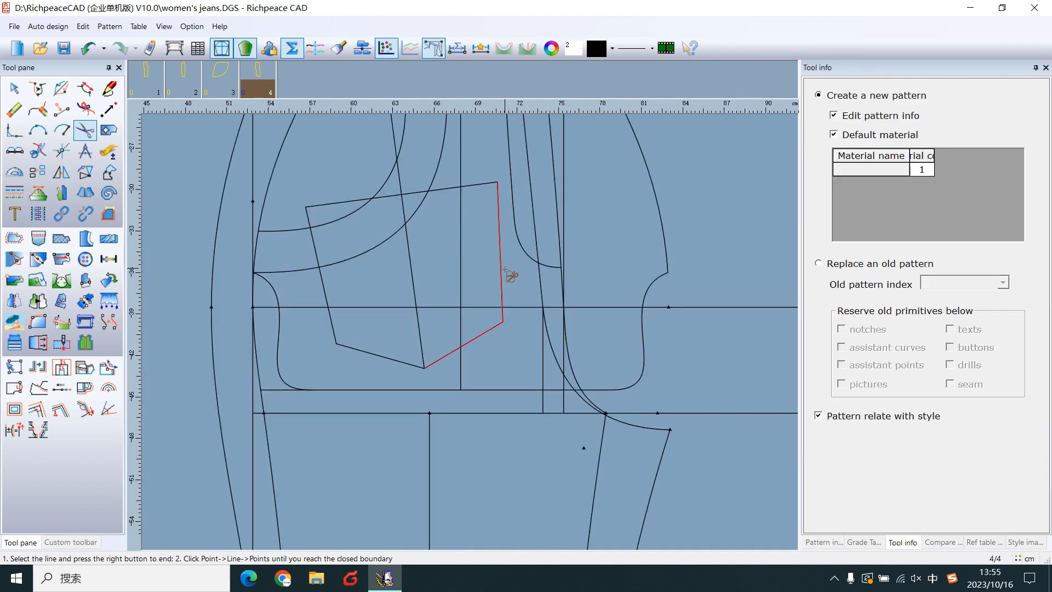
click(500, 275)
click(325, 247)
click(382, 403)
click(354, 349)
right_click(392, 325)
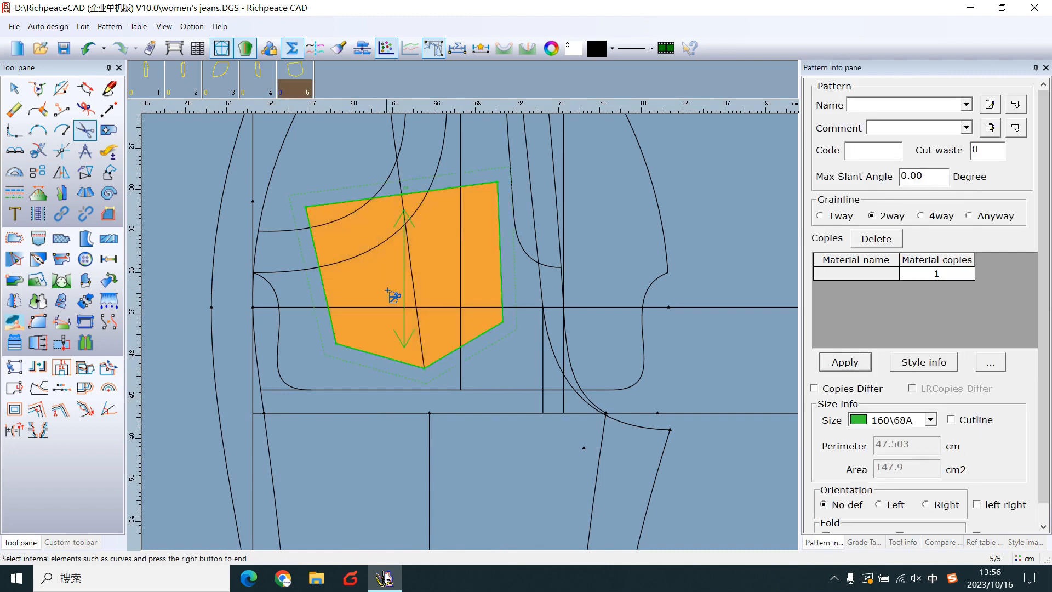
scroll(392, 325, down, 5)
scroll(392, 324, down, 3)
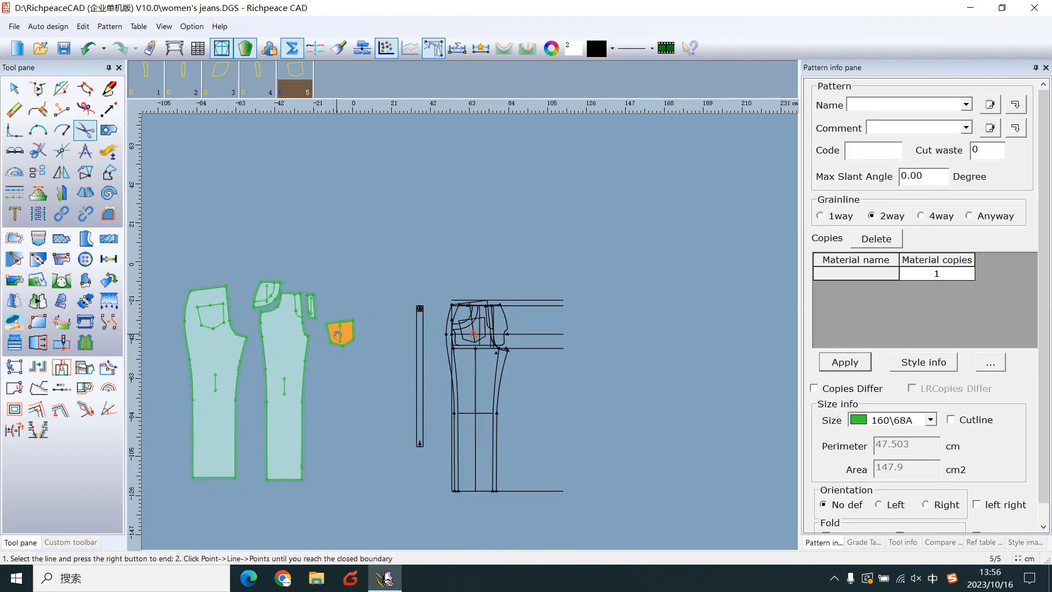
scroll(473, 333, up, 5)
scroll(438, 346, up, 3)
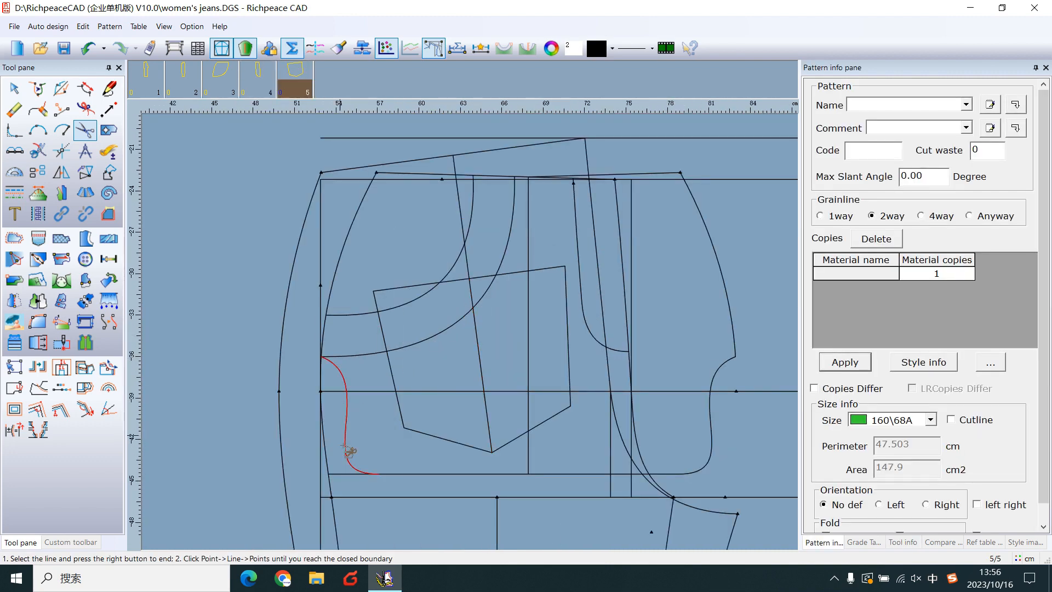
Step: Trace the wide hip piece along seam, pocket curve, waist, crotch and bottom into a piece and move it beside the pocket
click(346, 427)
click(331, 344)
click(427, 304)
click(460, 238)
click(575, 176)
click(698, 218)
click(732, 401)
click(682, 480)
click(484, 481)
right_click(587, 442)
scroll(597, 420, down, 3)
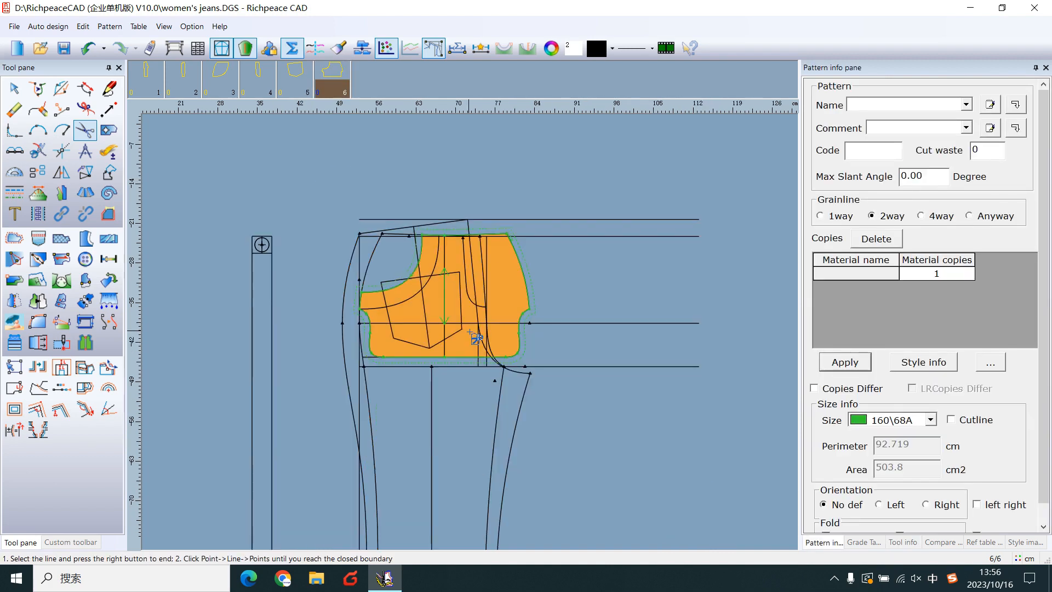
scroll(475, 335, down, 2)
drag(464, 333, 259, 428)
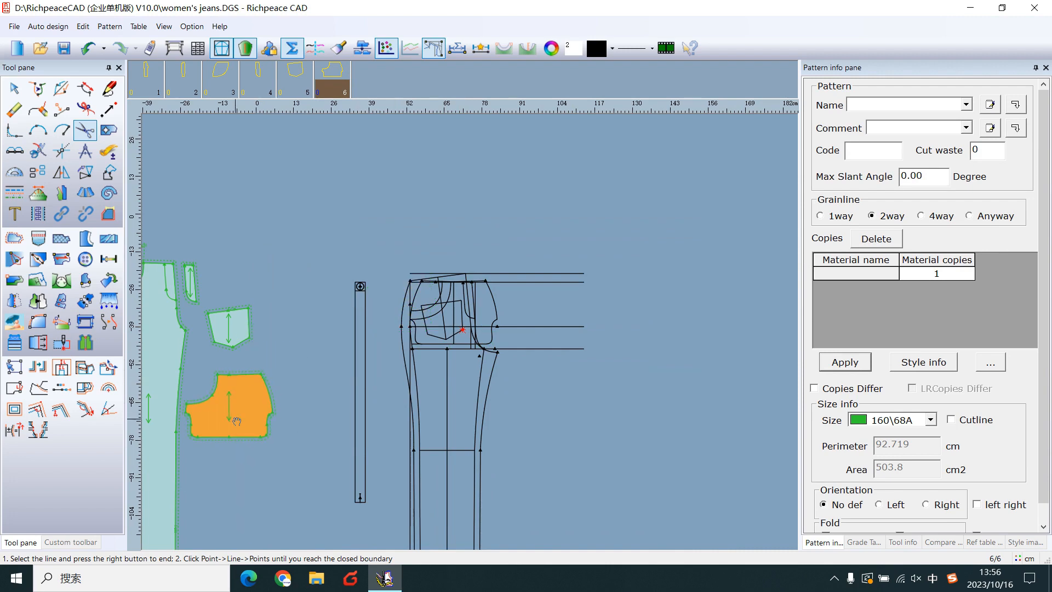
scroll(292, 359, up, 2)
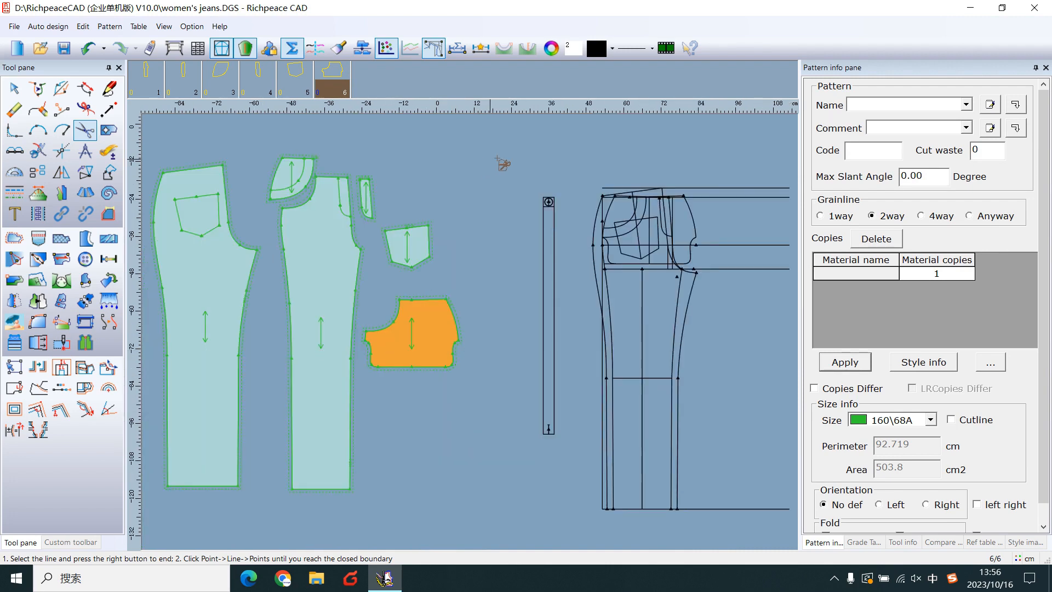
Step: Box-select the waistband and turn it into the seventh pattern piece
drag(502, 159, 554, 419)
right_click(567, 456)
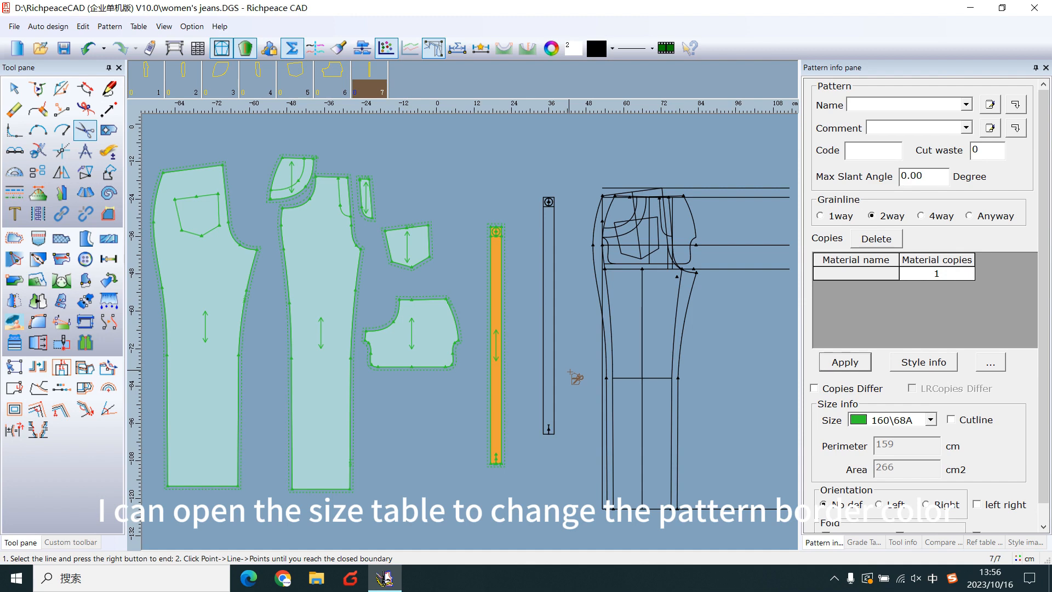
Step: In Edit Size & measurement, change the base size's colour to black and accept the table
click(197, 48)
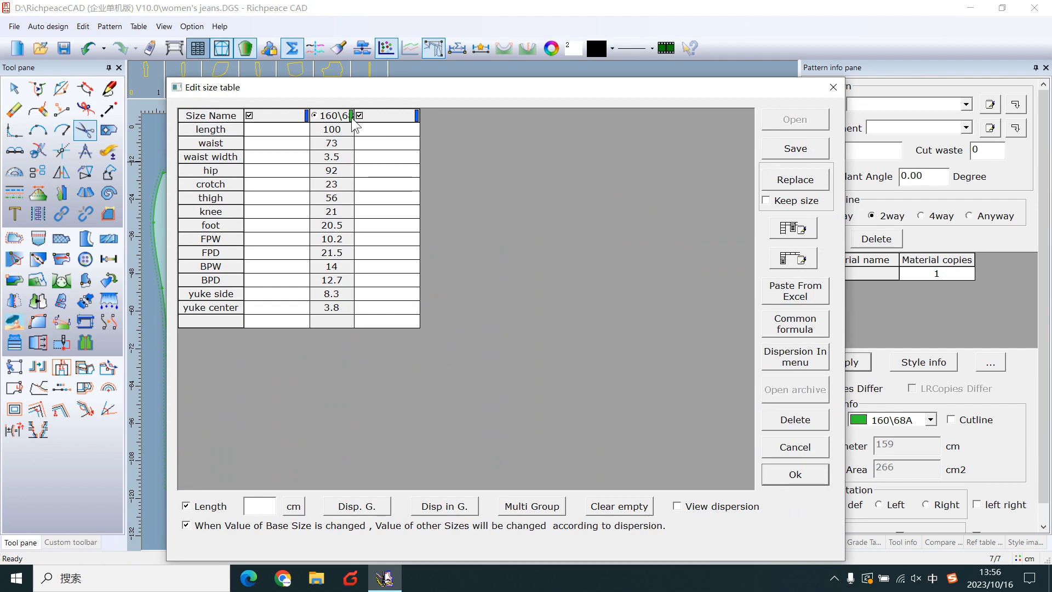
click(352, 116)
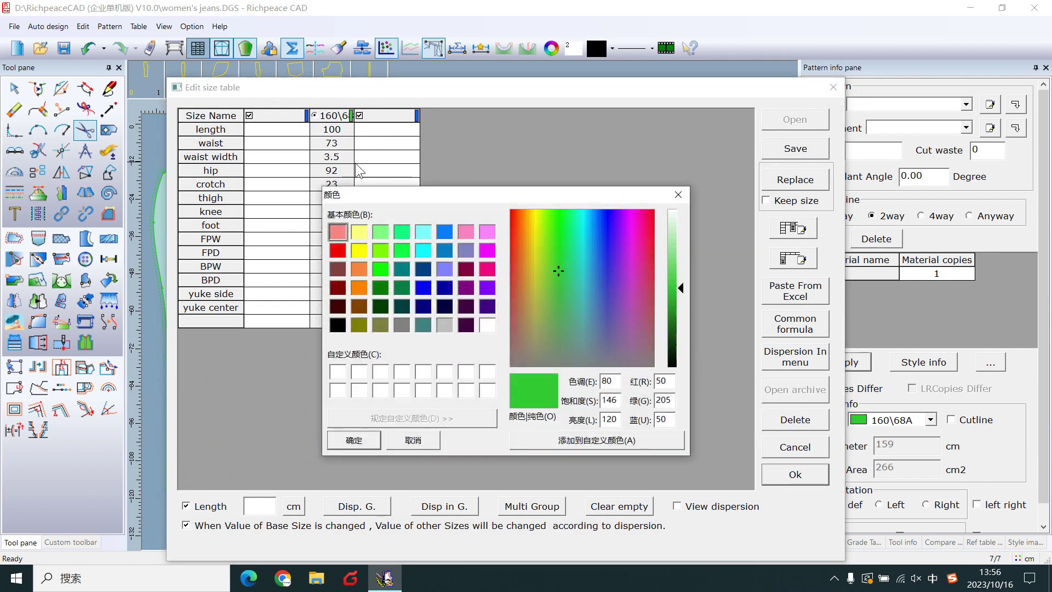
click(338, 324)
click(354, 440)
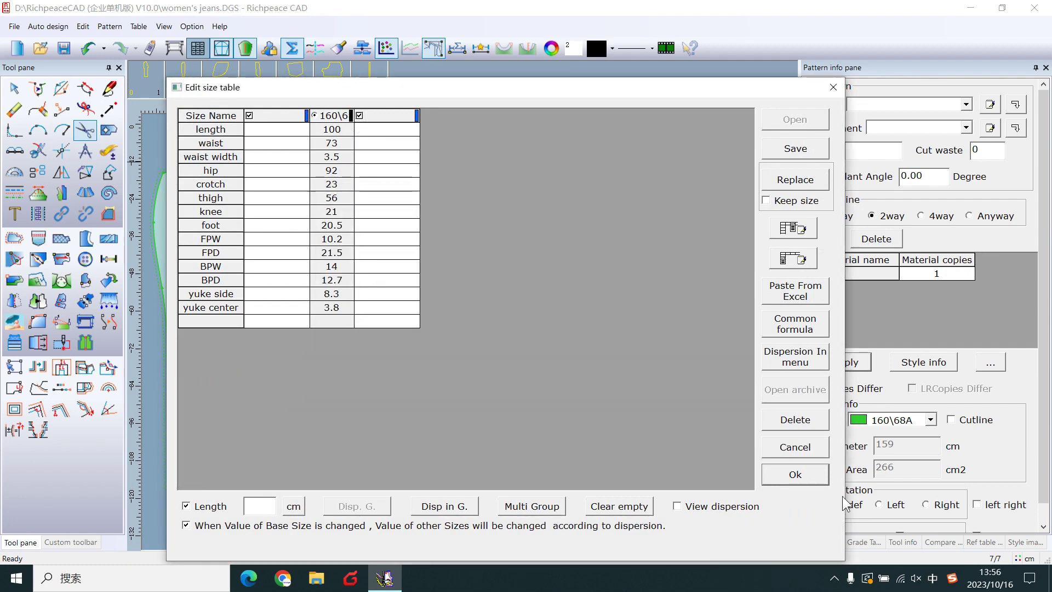
click(795, 475)
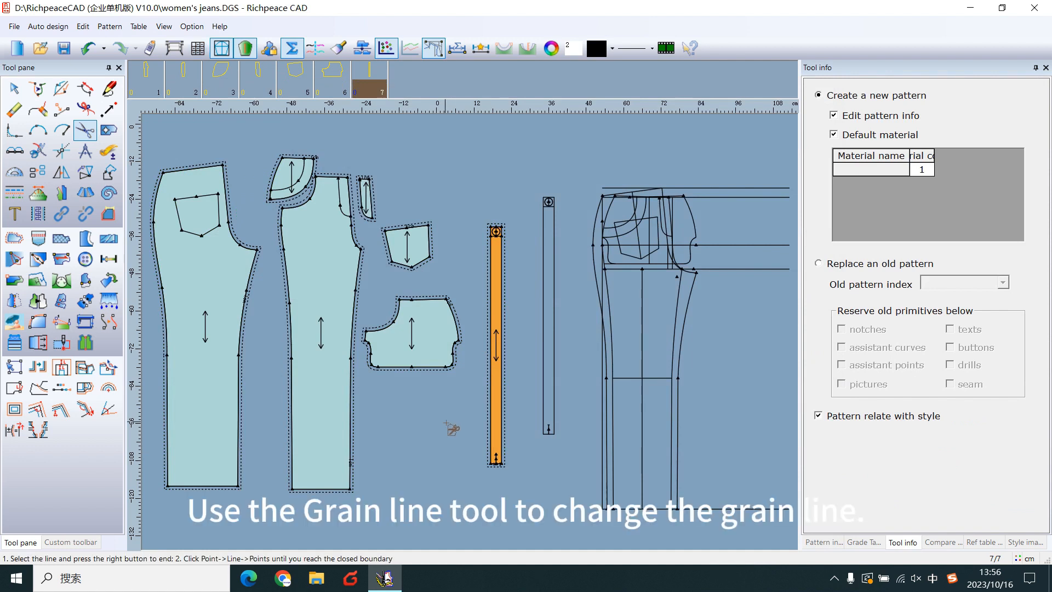
Step: With the Grain line tool, set the pocket facing's grain vertical and check the pocket and narrow strip grain lines
click(37, 280)
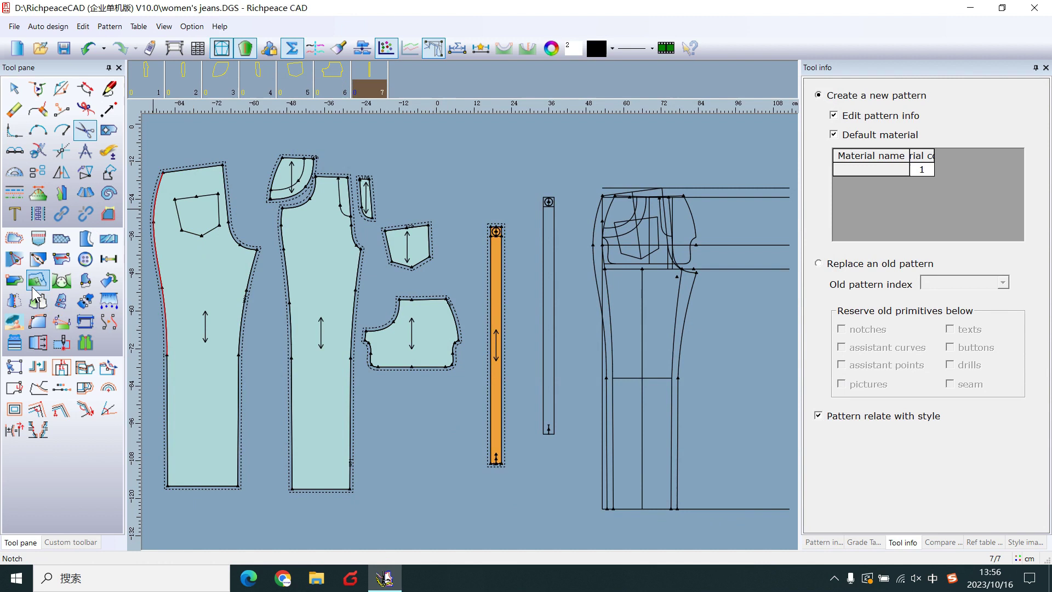
click(61, 260)
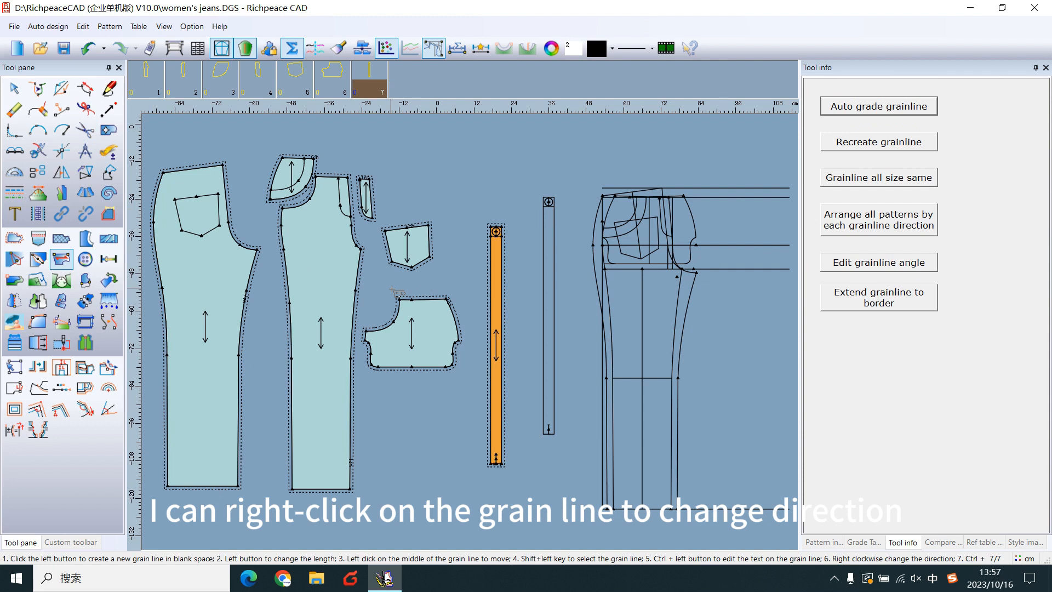
click(292, 178)
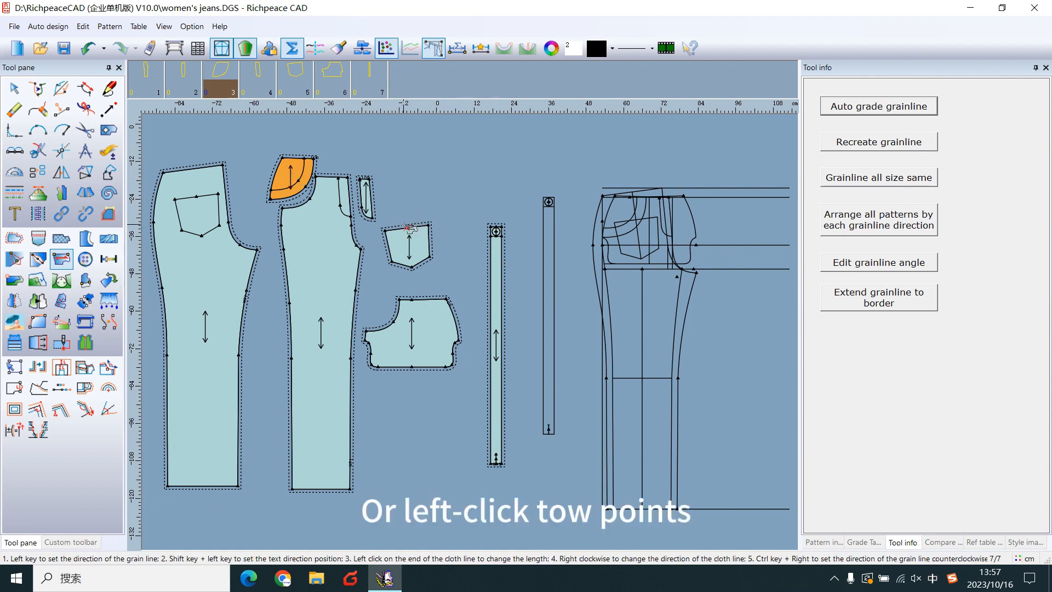
click(411, 243)
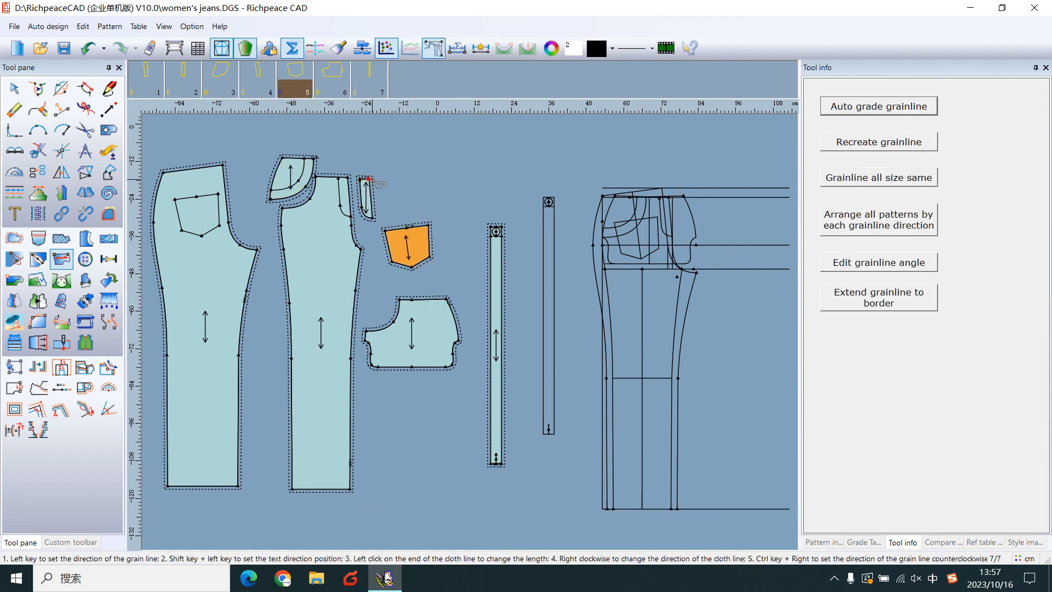
click(366, 198)
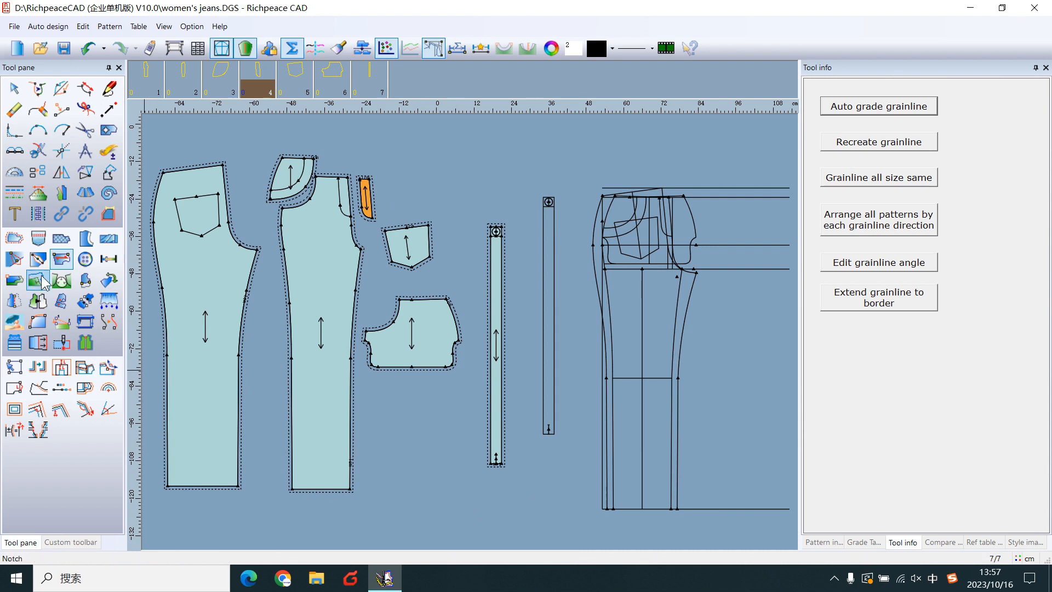
click(16, 238)
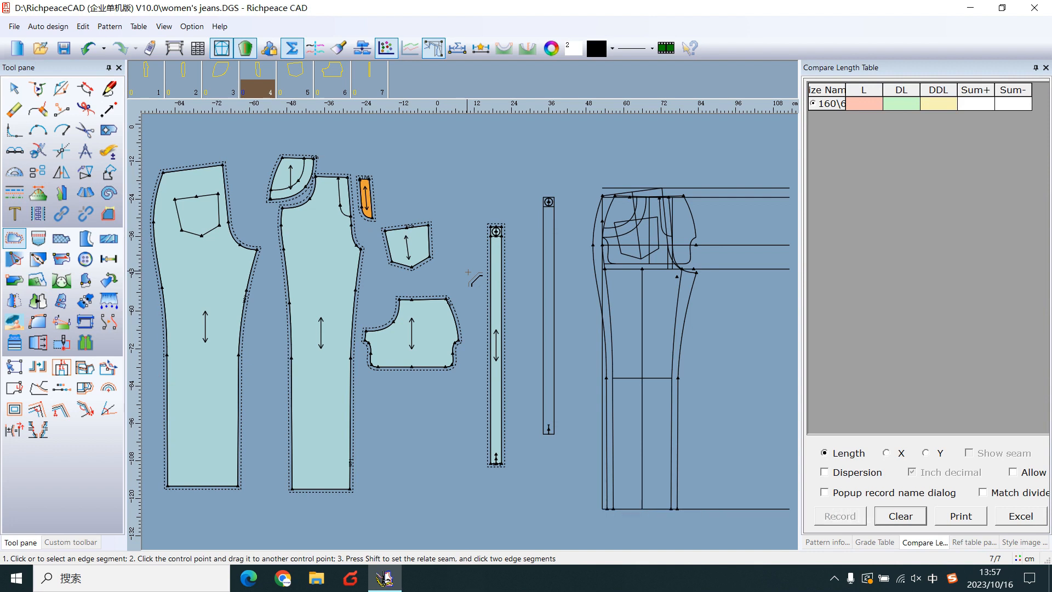
Step: Hide seam outlines (F7), box-select both leg hems and give them a seam allowance of 3
key(F7)
key(F7)
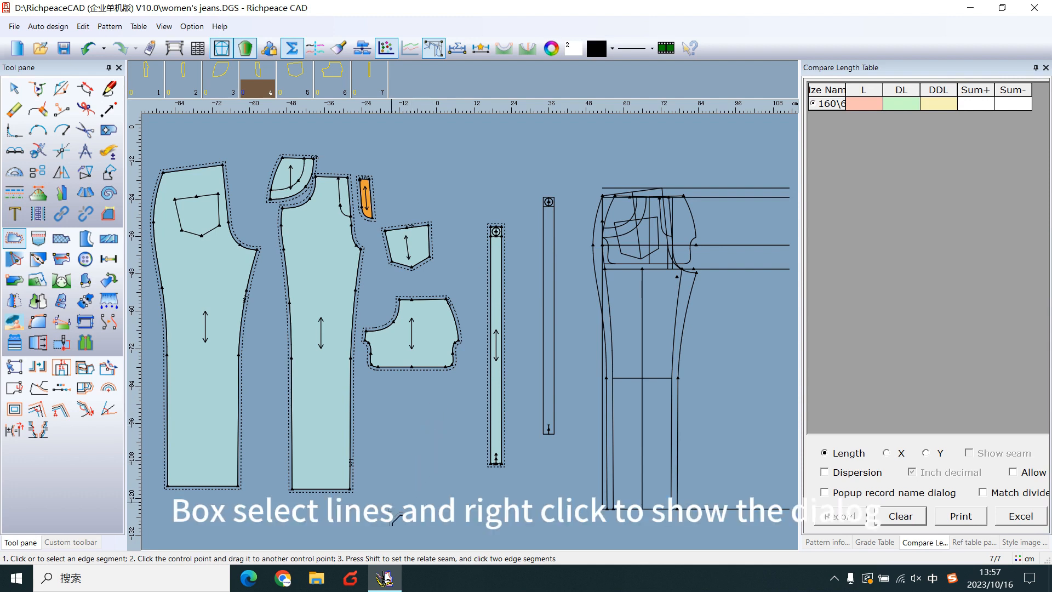
drag(395, 518, 152, 458)
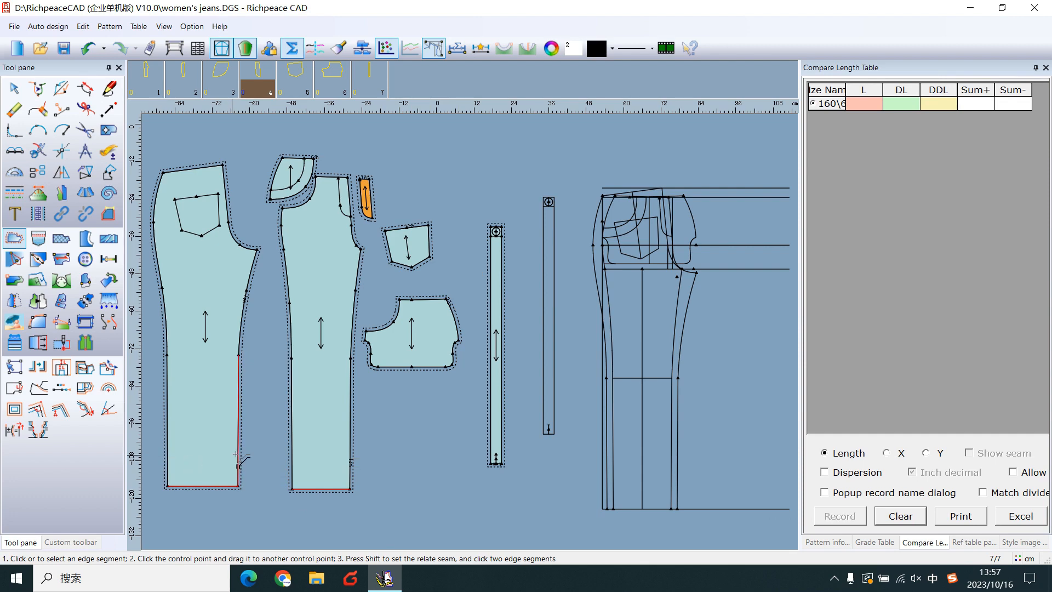
right_click(264, 444)
drag(432, 181, 547, 205)
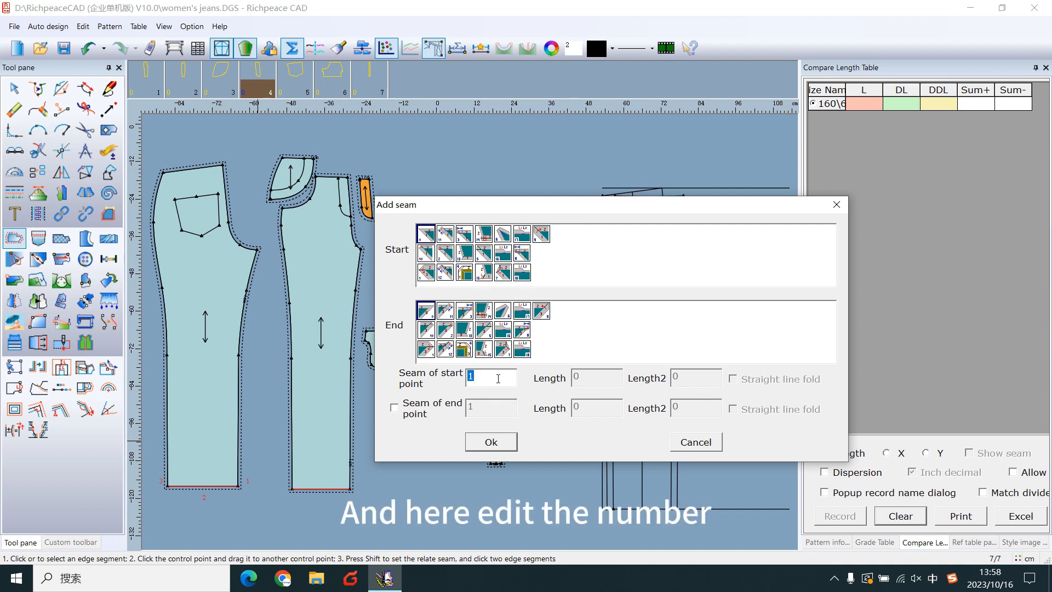
text(3)
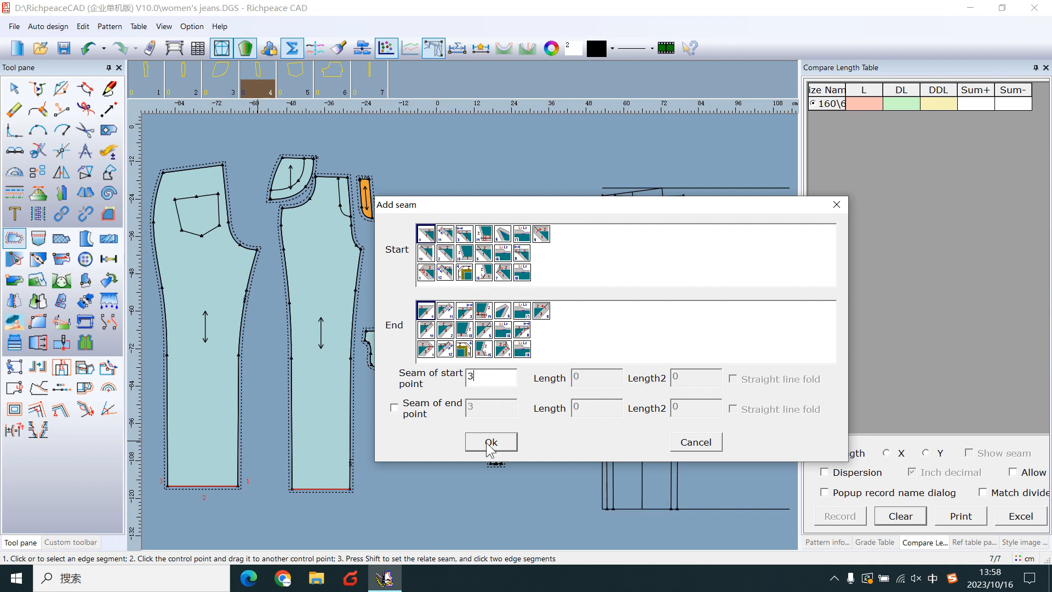
click(490, 442)
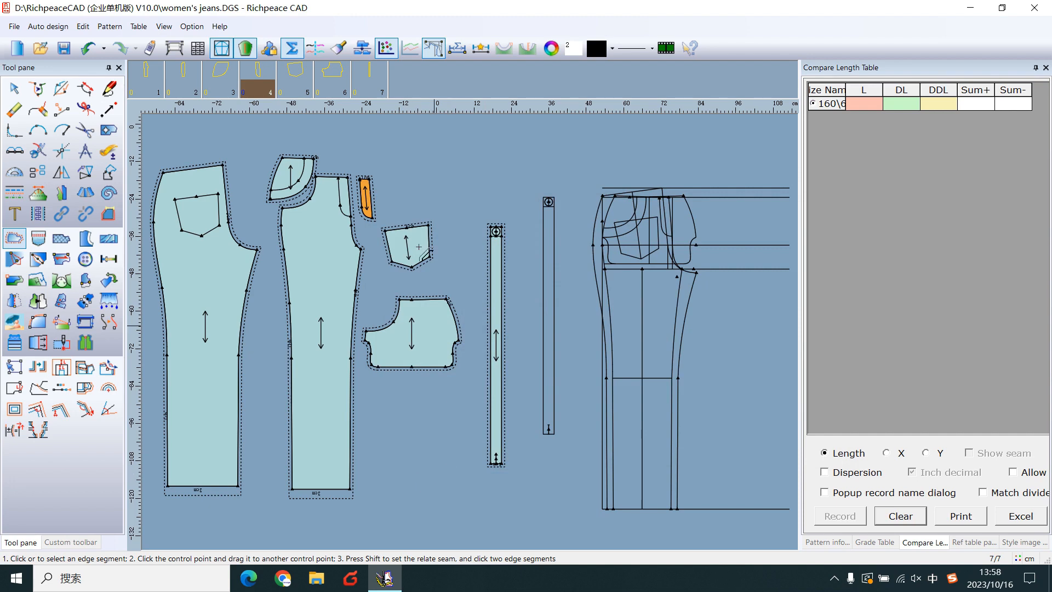
Step: Give the small pocket's top edge a seam of 3 with matching start and end corner types
click(407, 230)
right_click(430, 202)
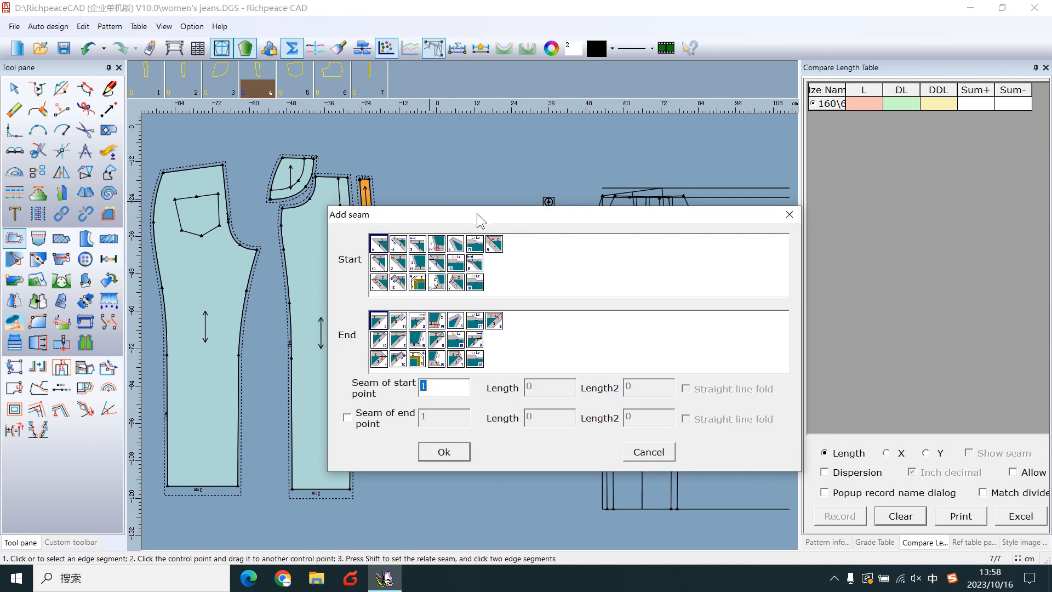
drag(476, 213, 642, 182)
click(566, 235)
click(561, 306)
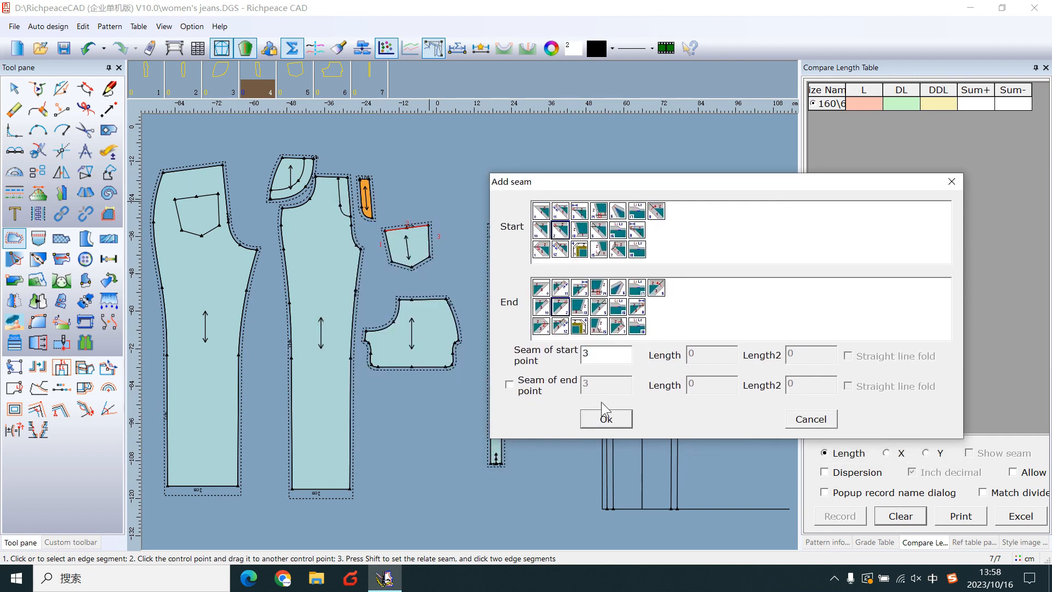
click(605, 418)
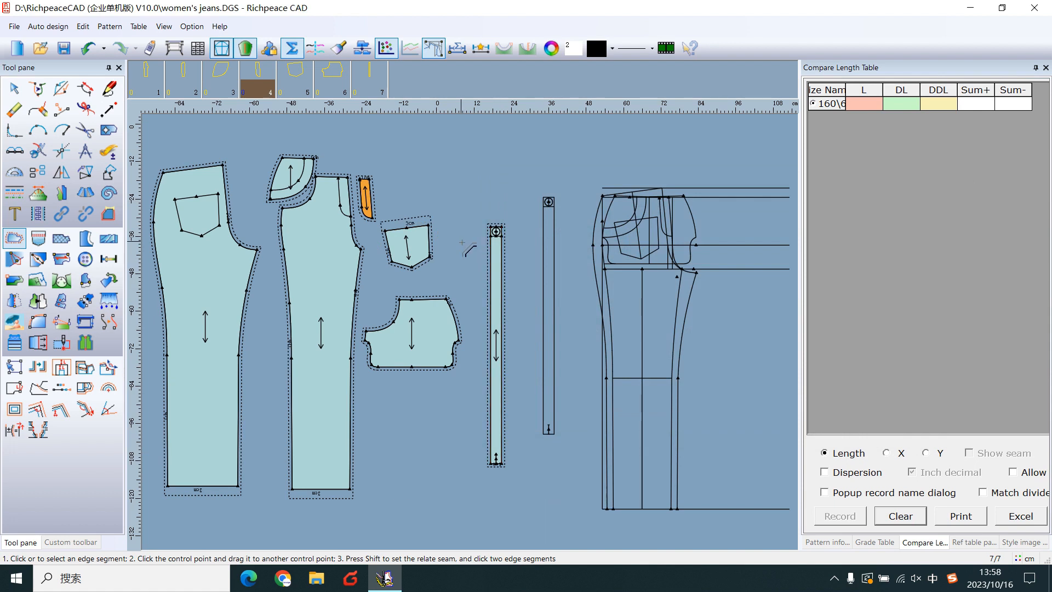
Step: With the Notch tool in Create/Edit mode, place a notch on the left leg piece's side seam
click(37, 279)
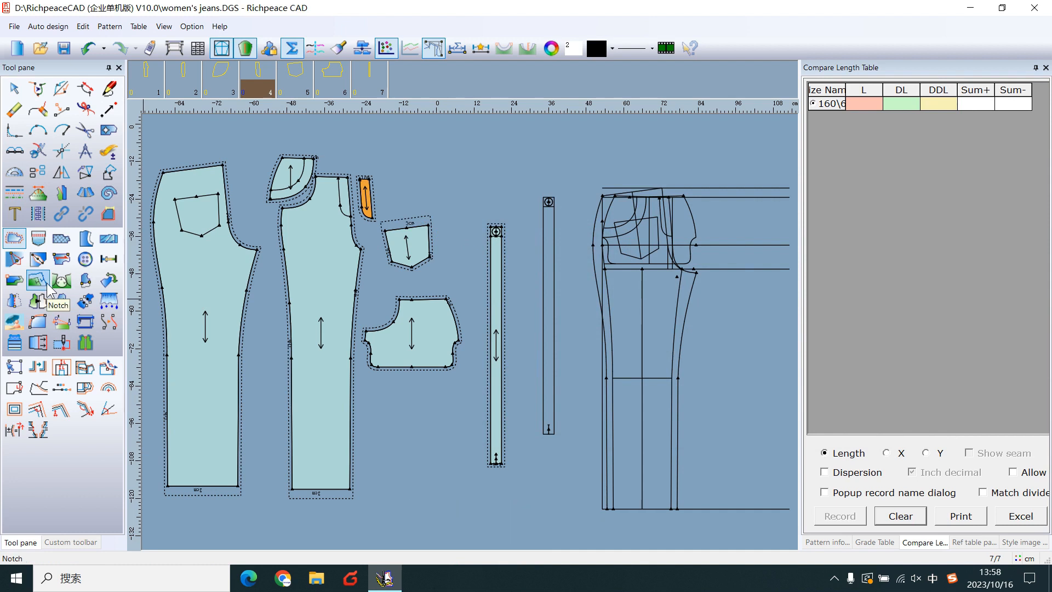
click(38, 281)
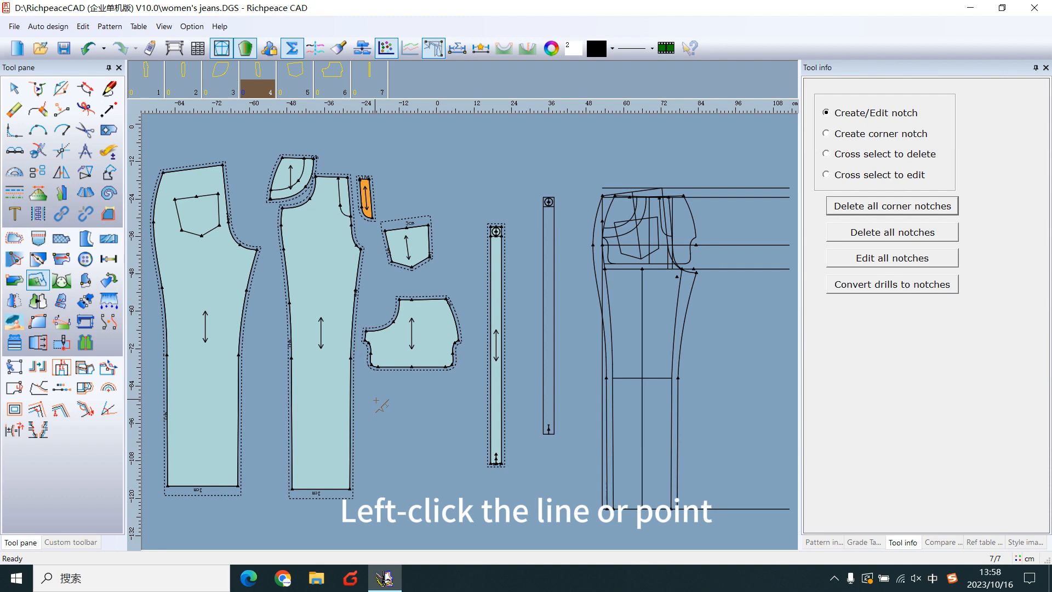
click(239, 355)
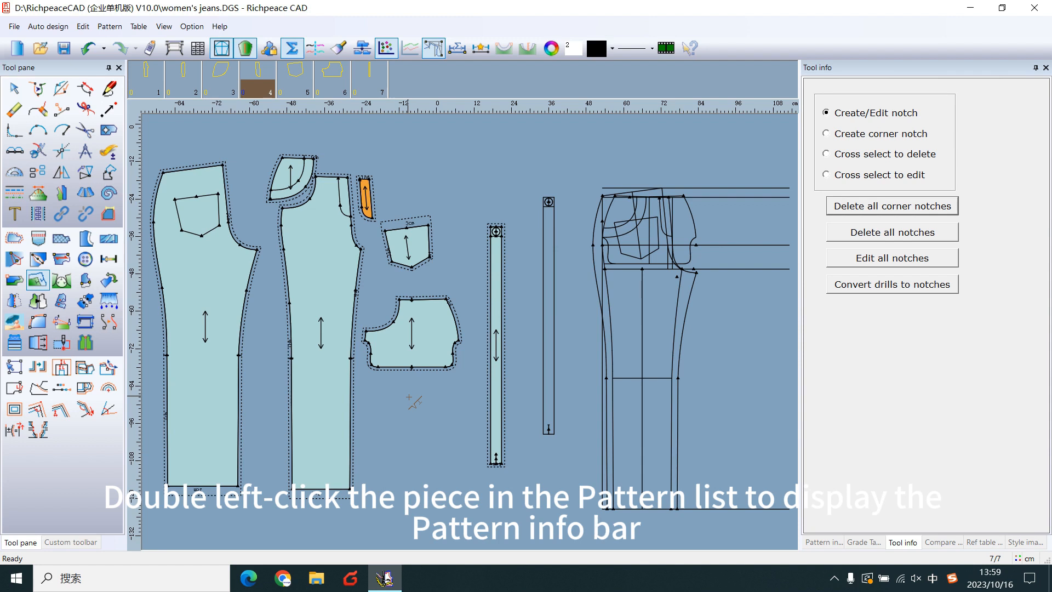
Step: Name the left-leg piece 'back', assign fabric with 2 copies and apply
click(147, 85)
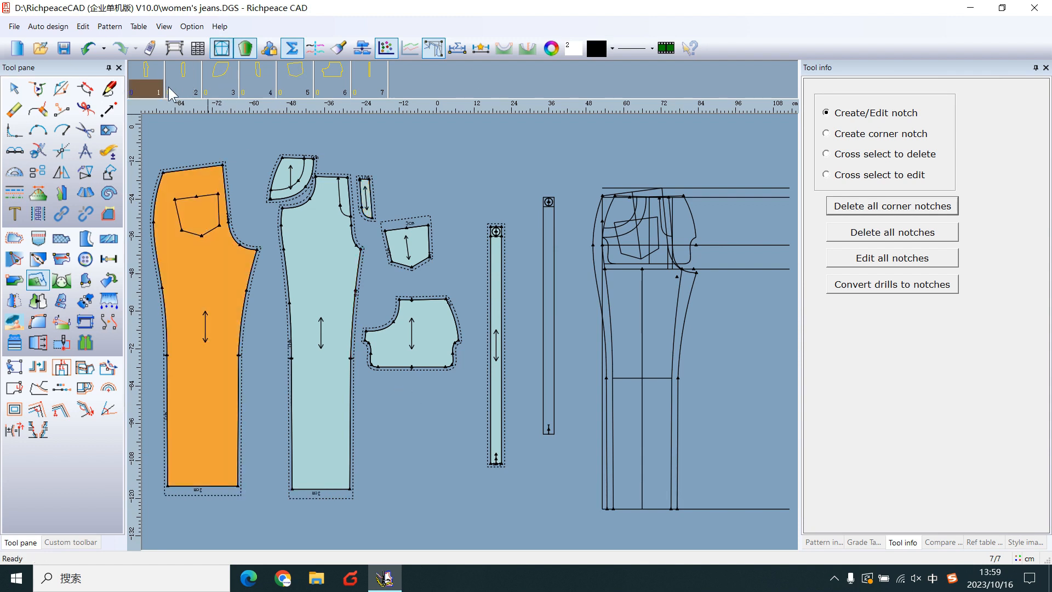
double_click(158, 90)
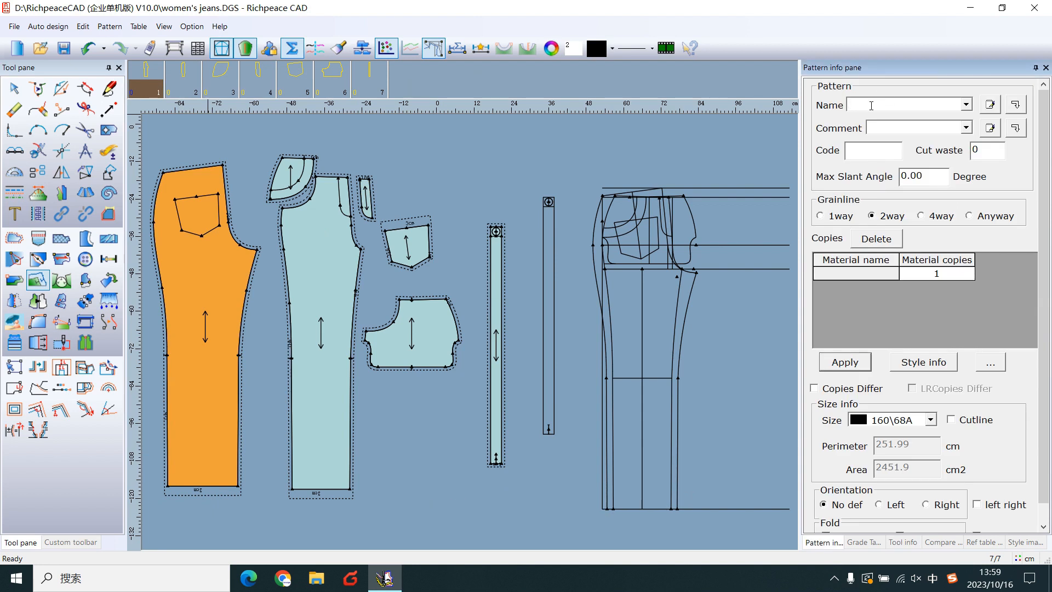
text(back)
key(Return)
click(842, 274)
text(fabric)
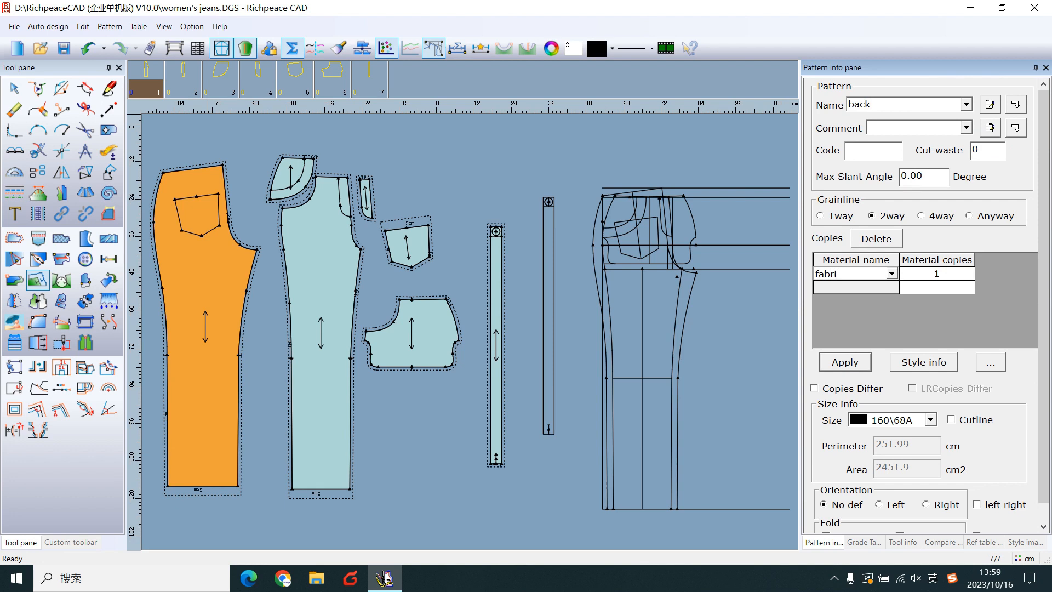
click(936, 273)
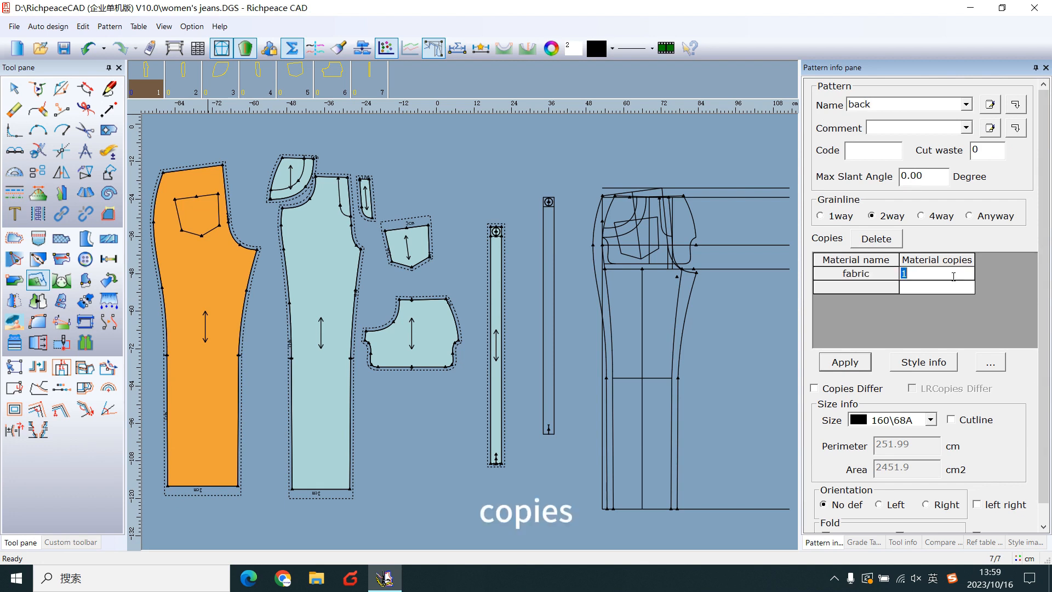
text(2)
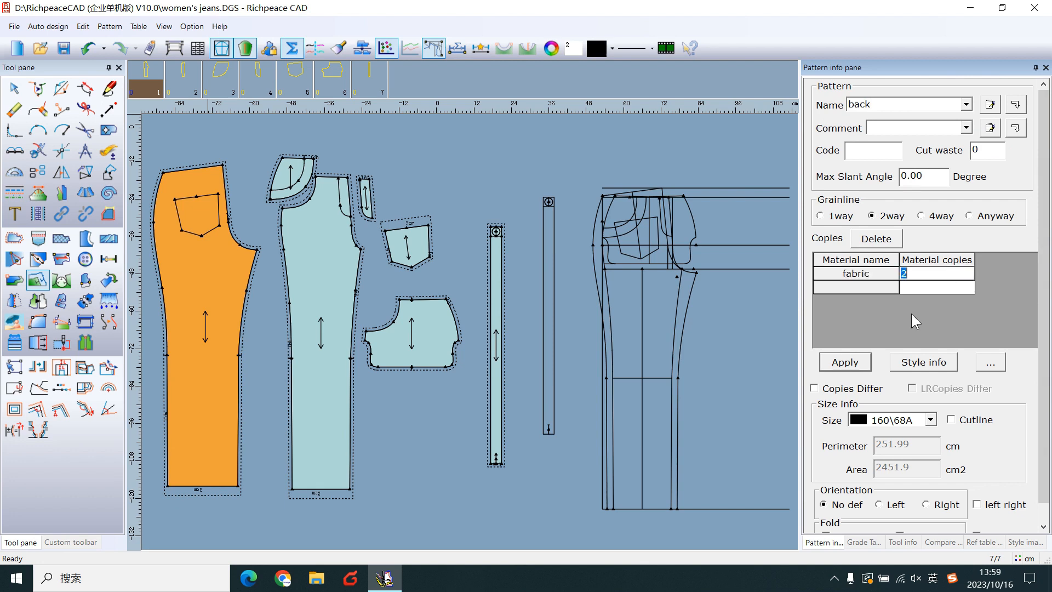
click(845, 363)
click(877, 106)
text(fro)
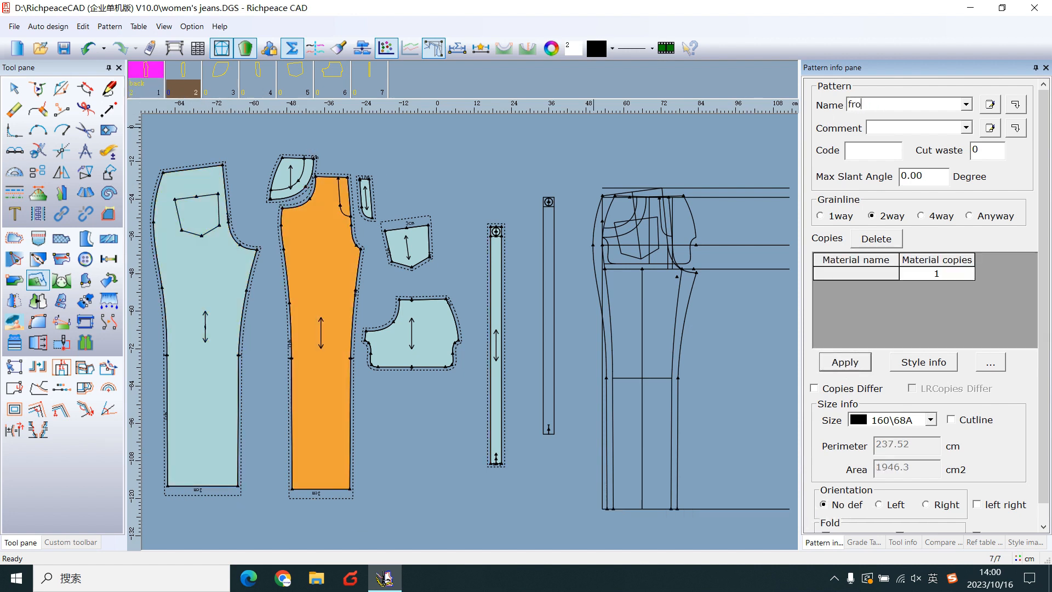
text(nt)
Step: Assign the front piece fabric with 2 copies and apply it
click(854, 274)
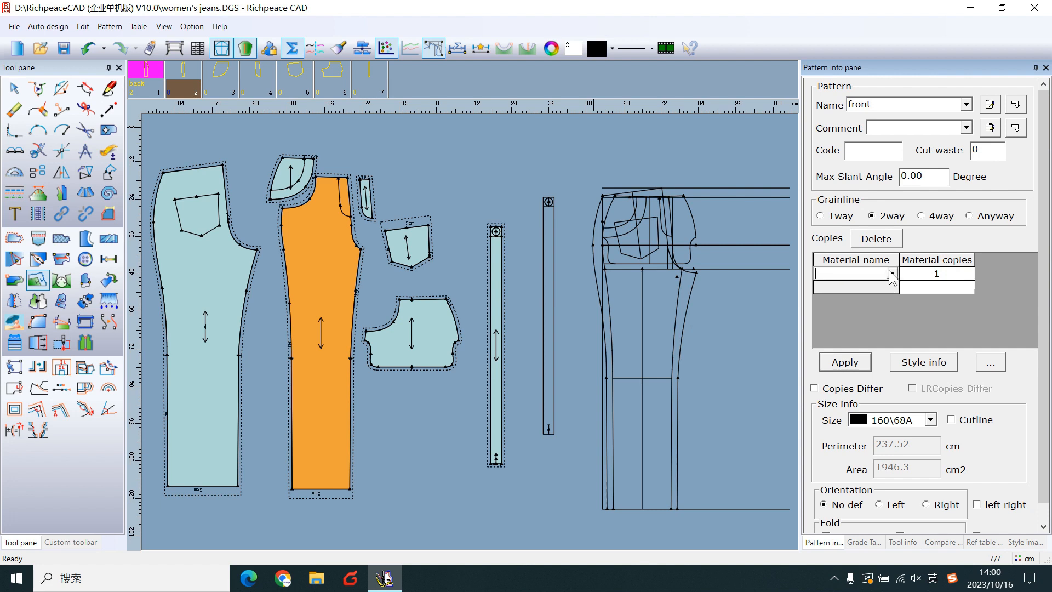
click(891, 273)
click(850, 288)
click(937, 274)
text(2)
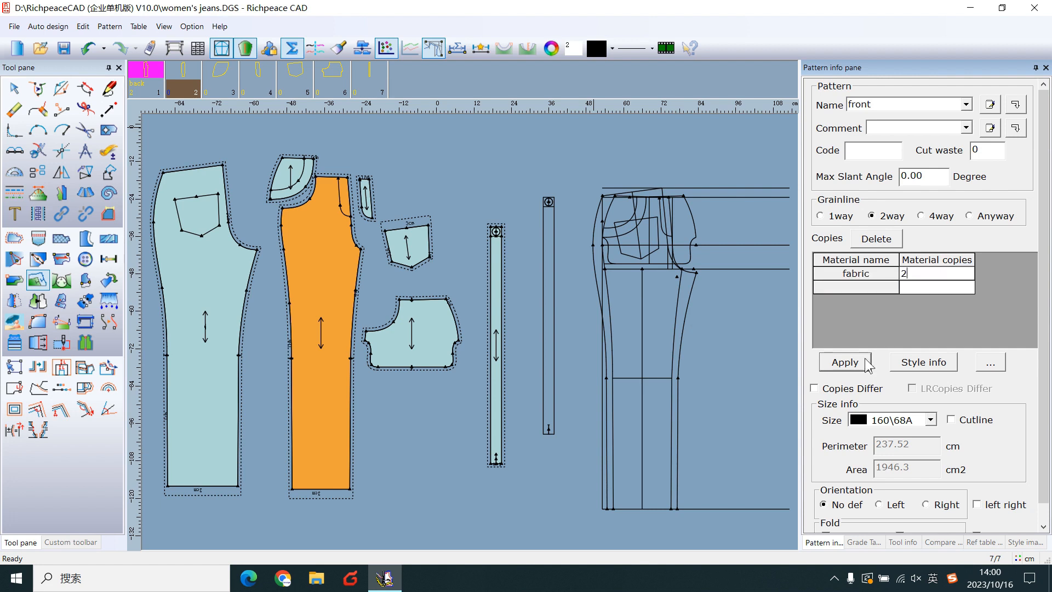
click(844, 361)
text(pocket pad)
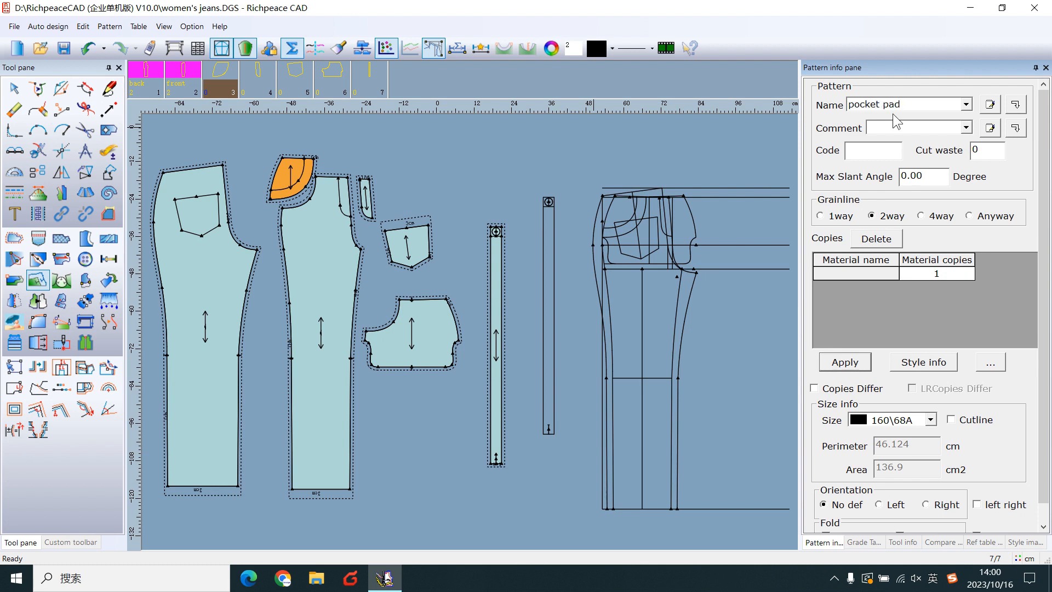
Step: Set the pocket pad to fabric, then name the placket piece and assign it fabric
click(880, 274)
click(854, 287)
click(844, 361)
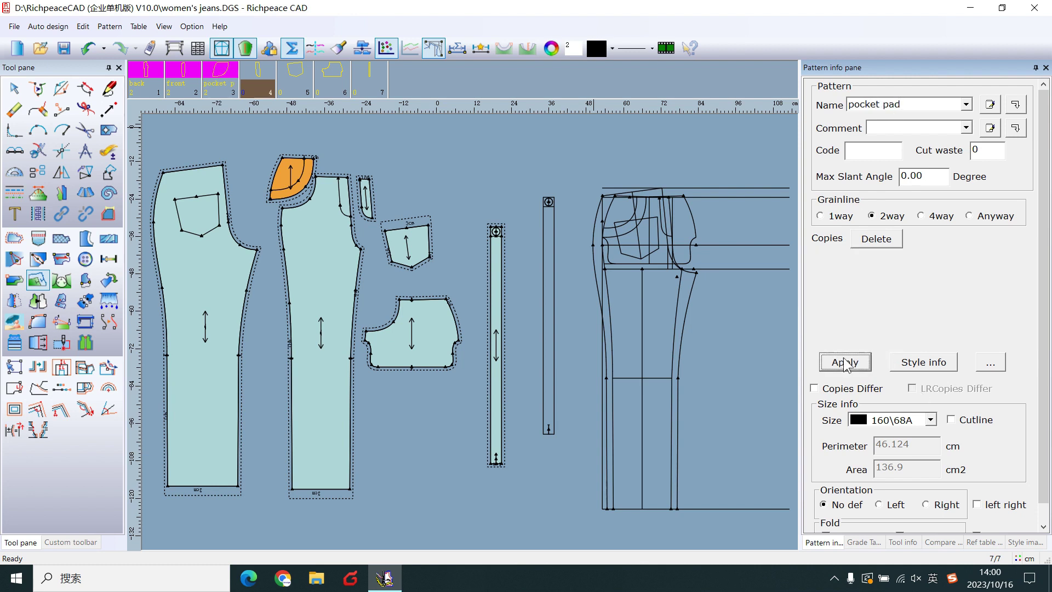
click(862, 105)
text(placket)
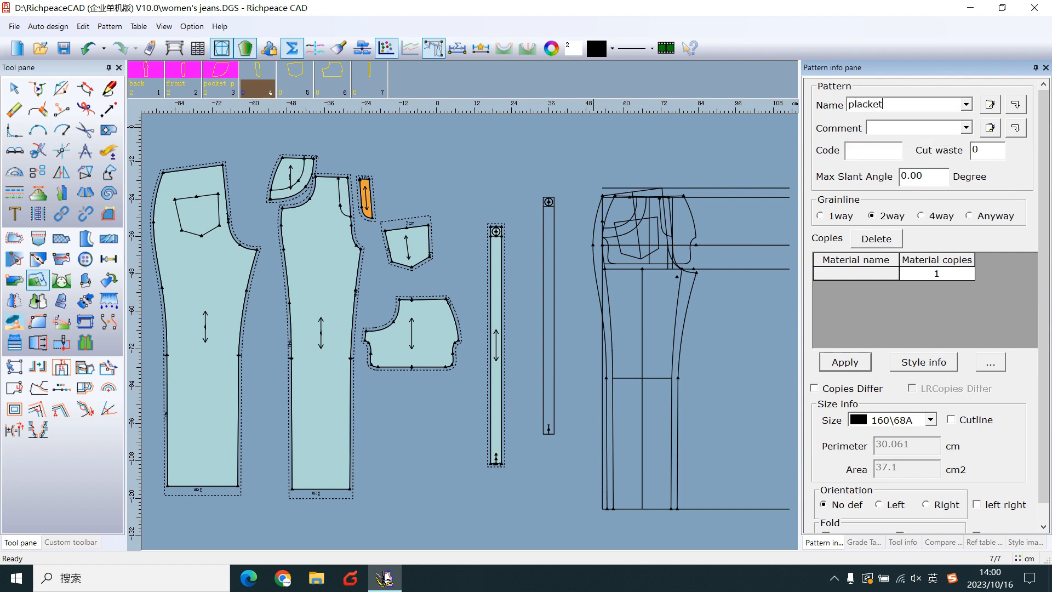
click(855, 274)
click(890, 274)
click(854, 287)
click(843, 361)
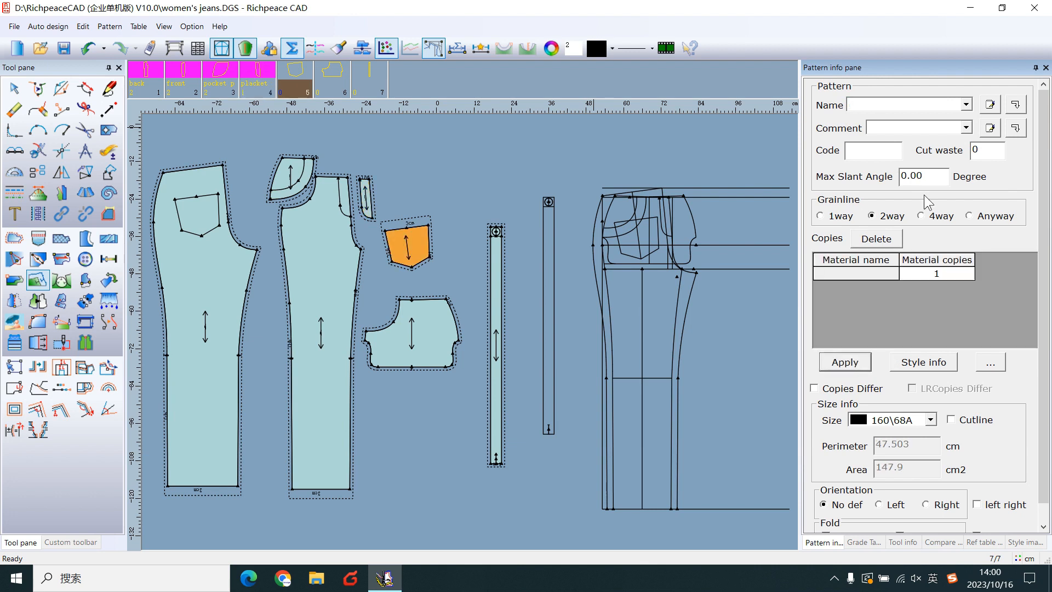
Step: Name the patch pocket piece and assign fabric with its copy count
click(904, 104)
text(patch)
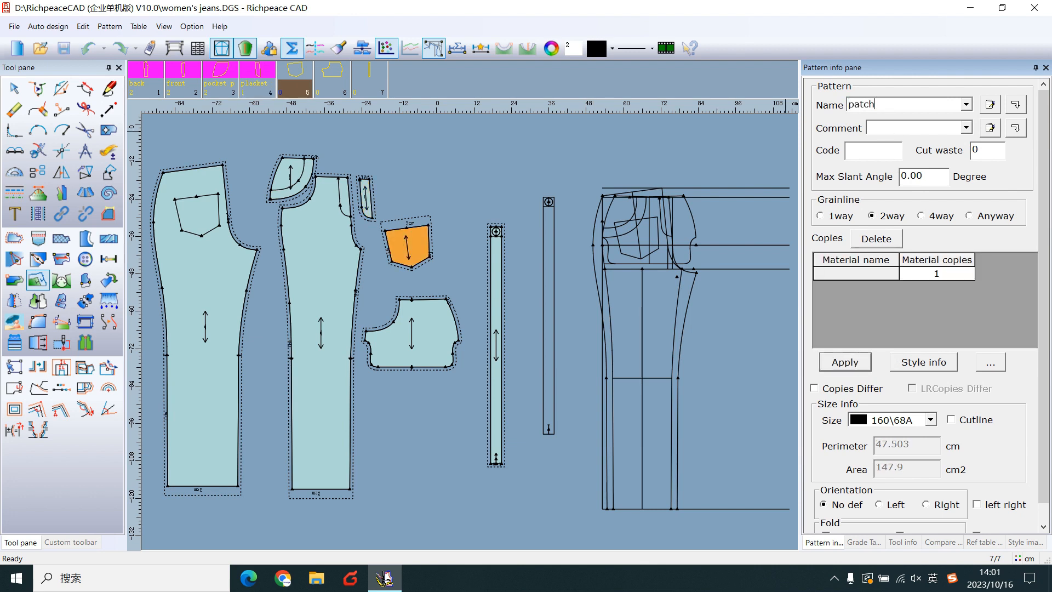
text( pocket)
click(855, 274)
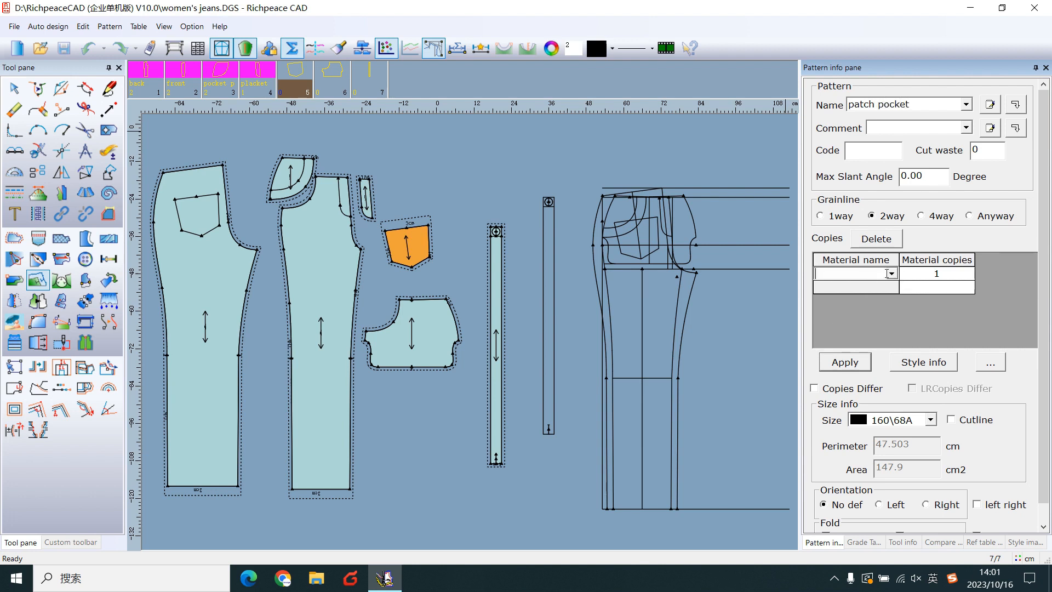
click(891, 274)
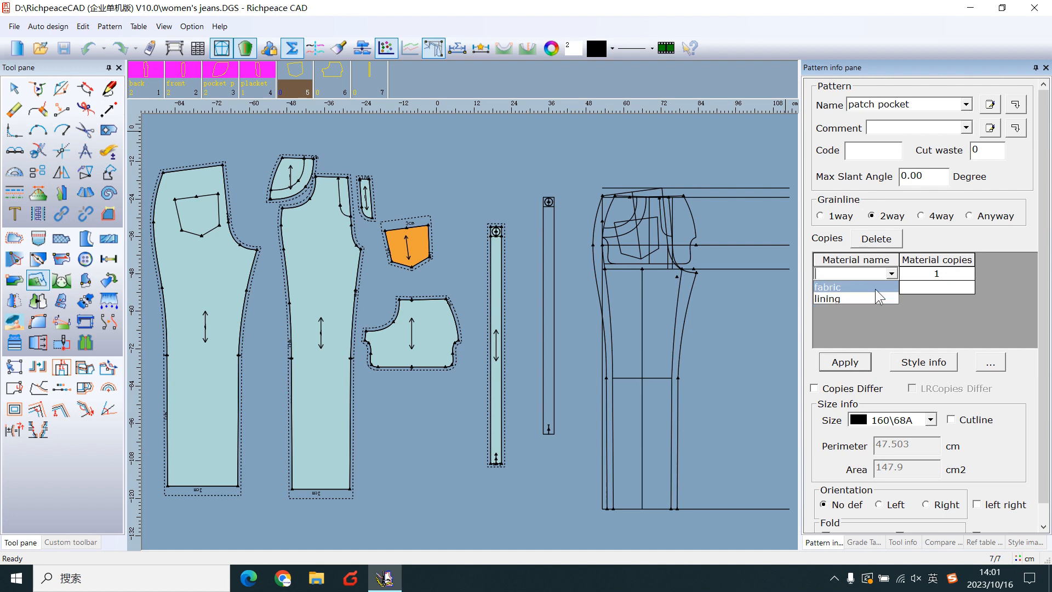
click(838, 296)
click(935, 274)
click(845, 362)
Step: Name the pocket piece and assign lining with its copy count
click(883, 107)
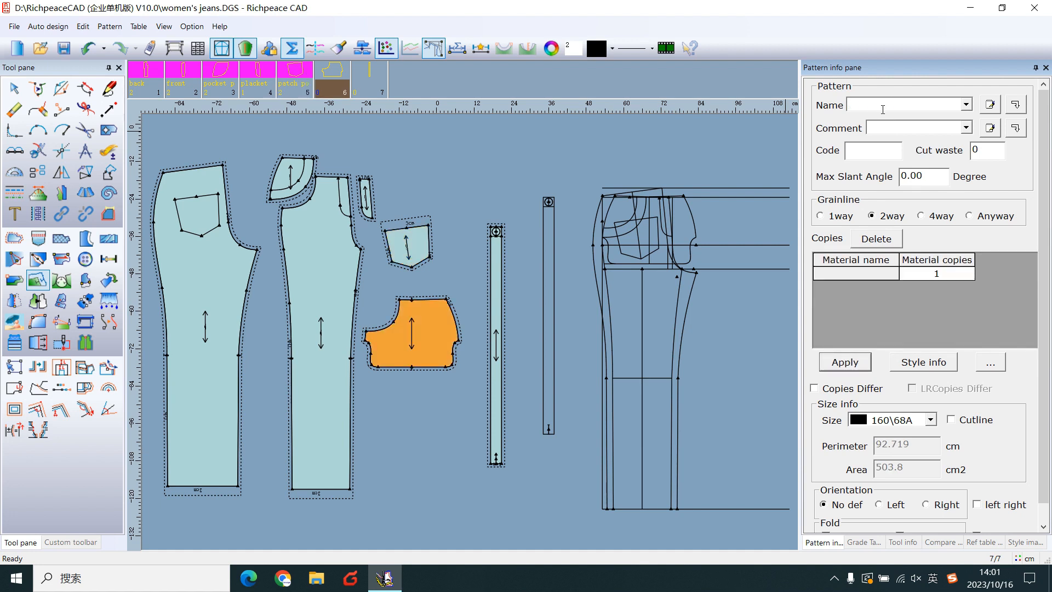
text(pocket)
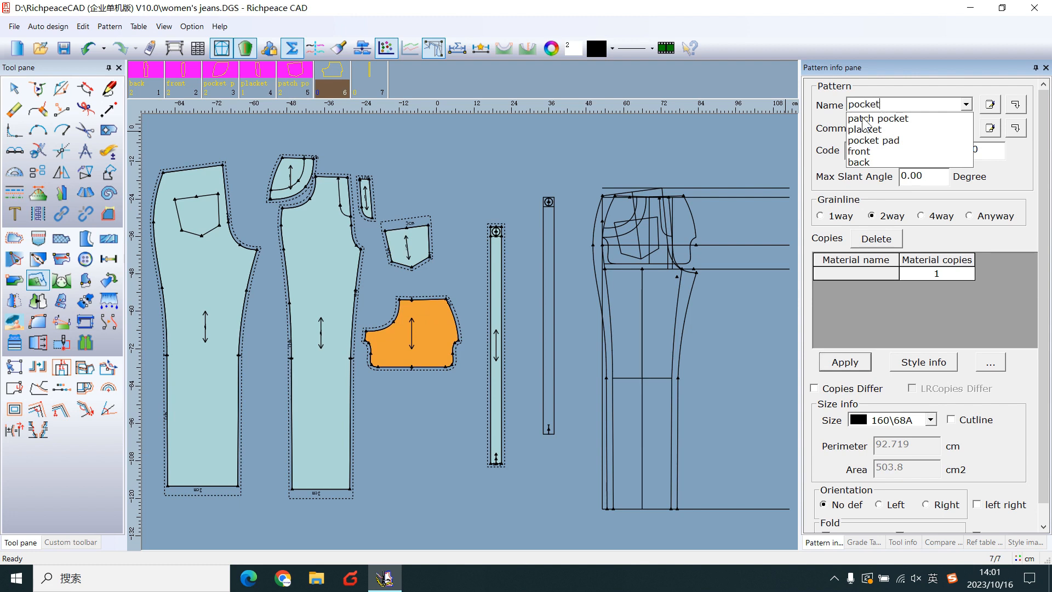
click(855, 274)
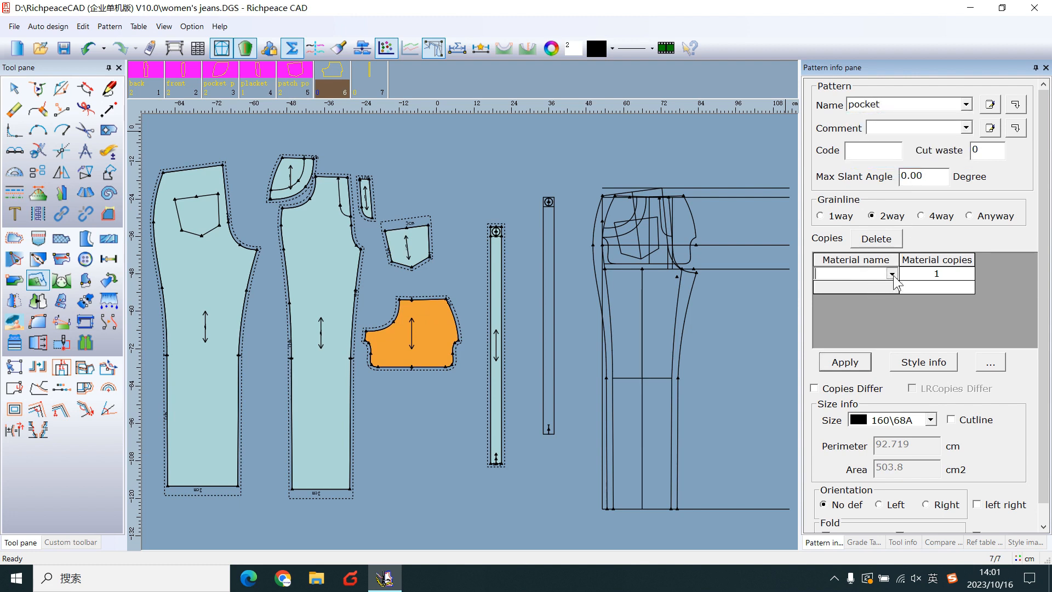
click(892, 275)
click(846, 292)
click(937, 273)
text(2)
click(845, 362)
click(904, 105)
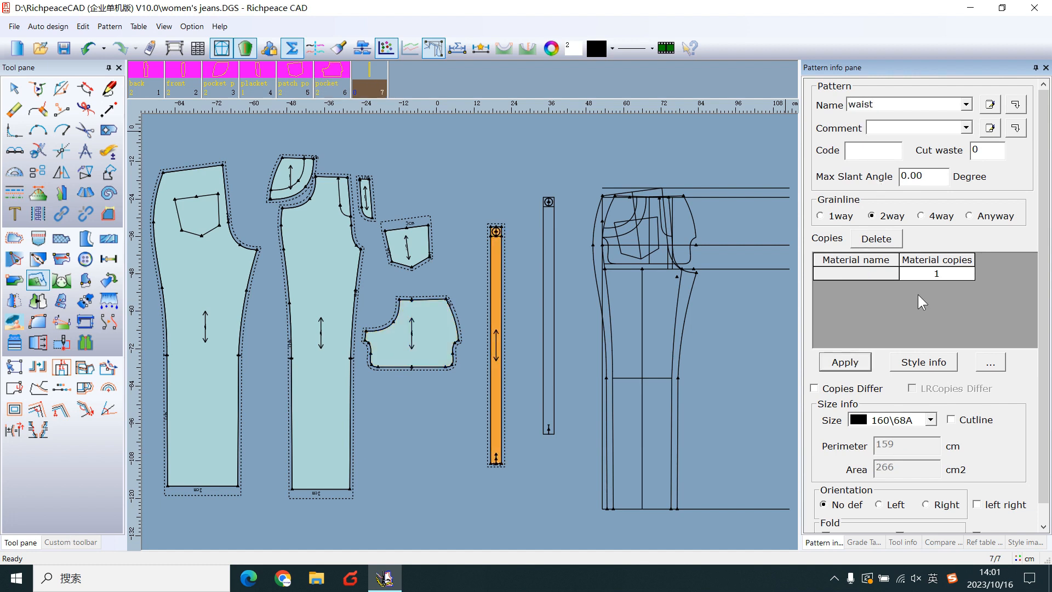
Step: Assign the waist piece fabric and commit its copy count
click(854, 273)
click(892, 274)
click(847, 286)
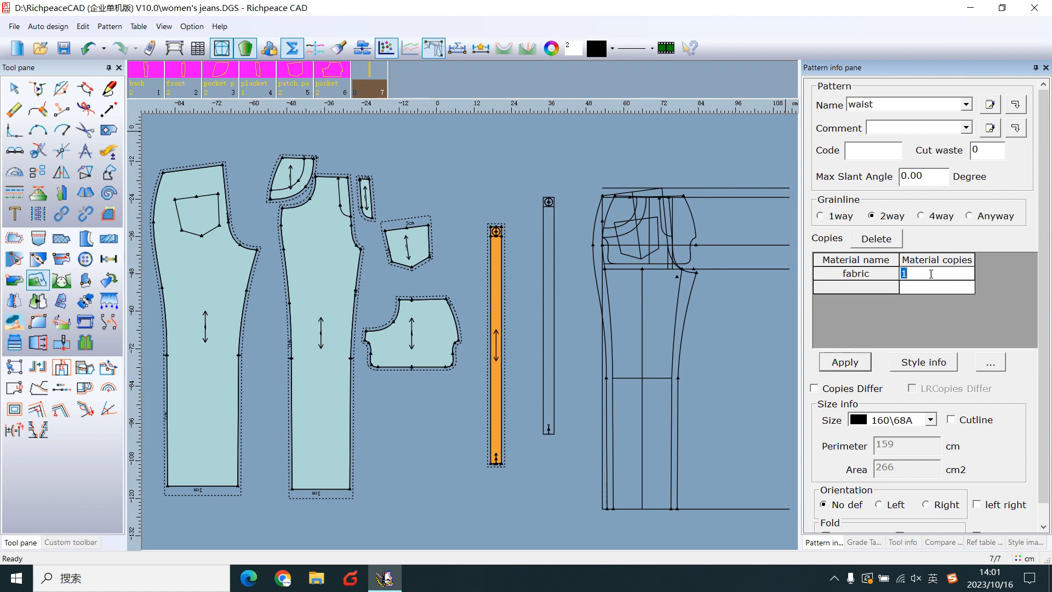
click(937, 273)
click(844, 361)
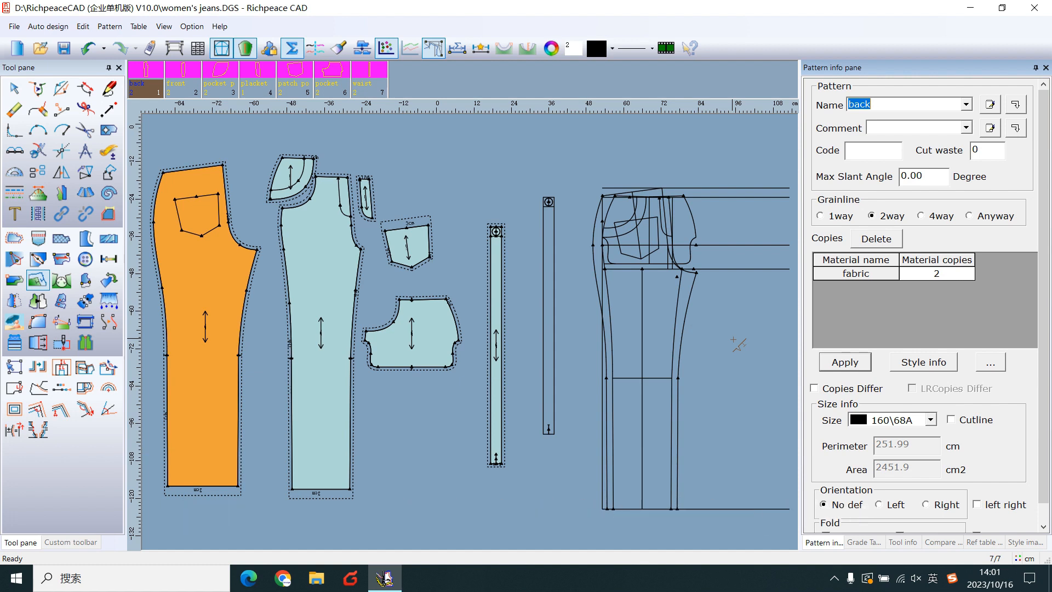
Step: In the size table, insert 150\64 before the base size and 170\72, 175\76 after it
click(198, 48)
drag(382, 90, 479, 84)
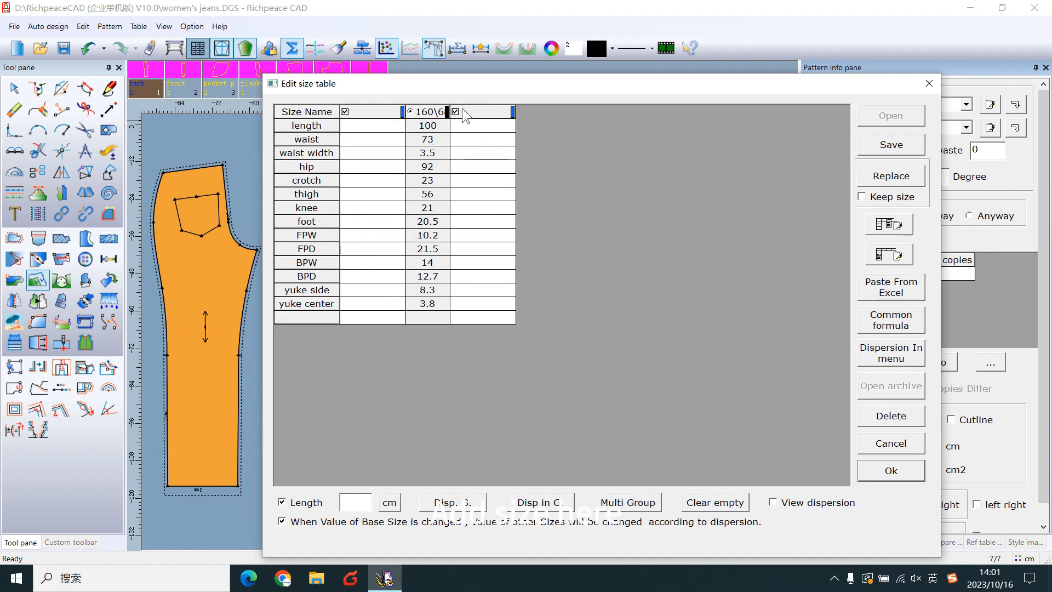
click(373, 113)
click(443, 112)
text(150)
key(shift)
text(64)
click(554, 115)
text(17)
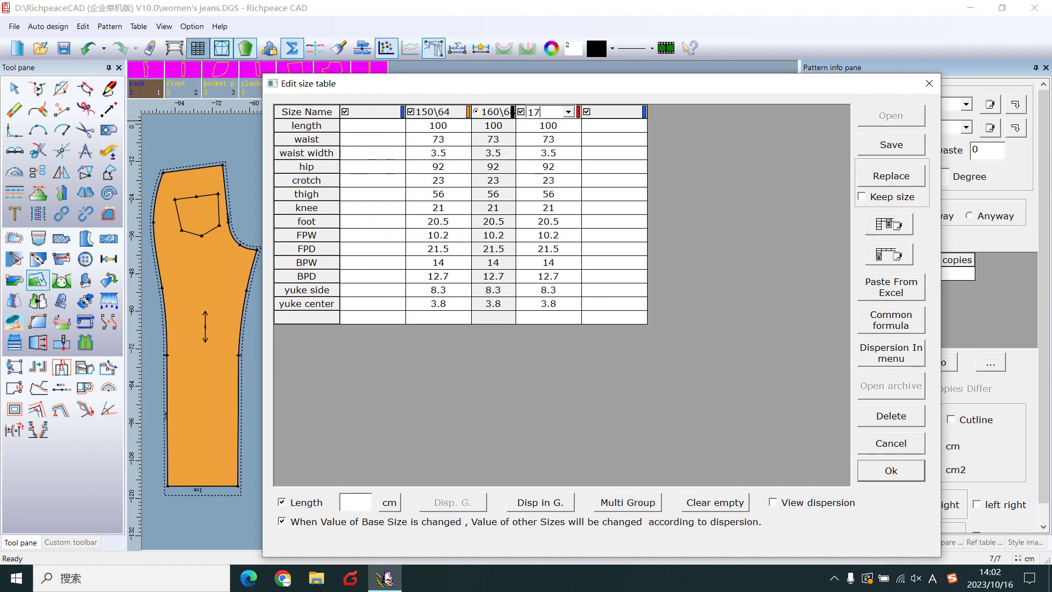
text(0\72)
click(612, 112)
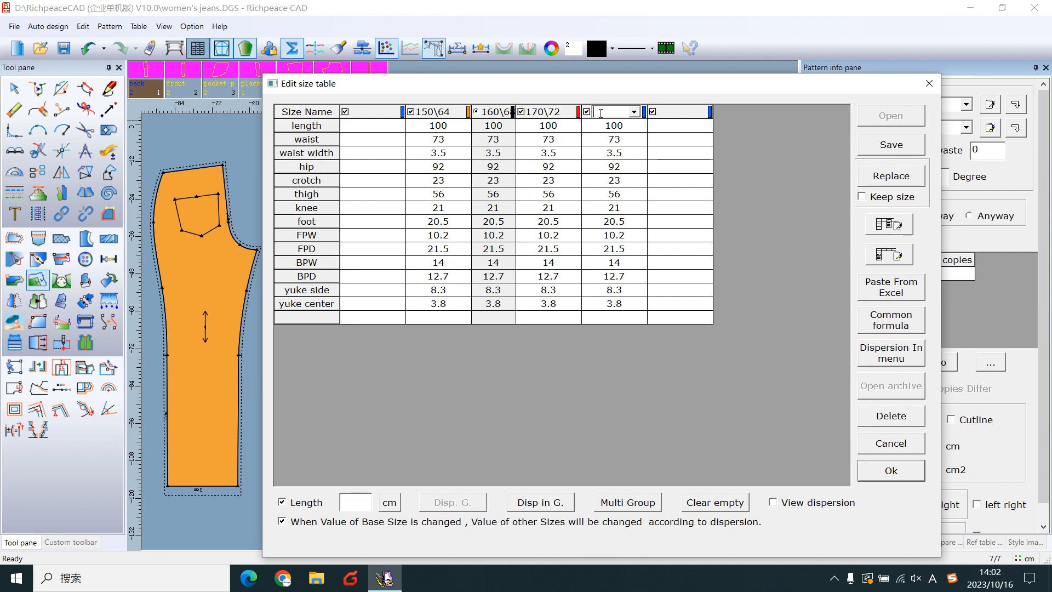
text(175\7)
text(6)
key(Return)
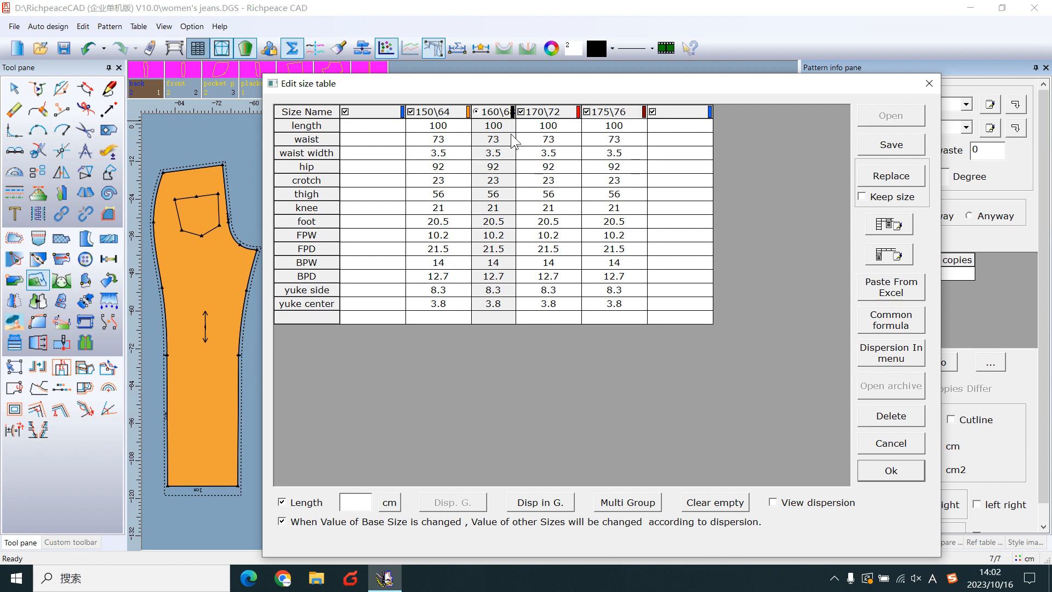
Step: Grade length in steps of 2 and waist in steps of 4 across the sizes
double_click(493, 124)
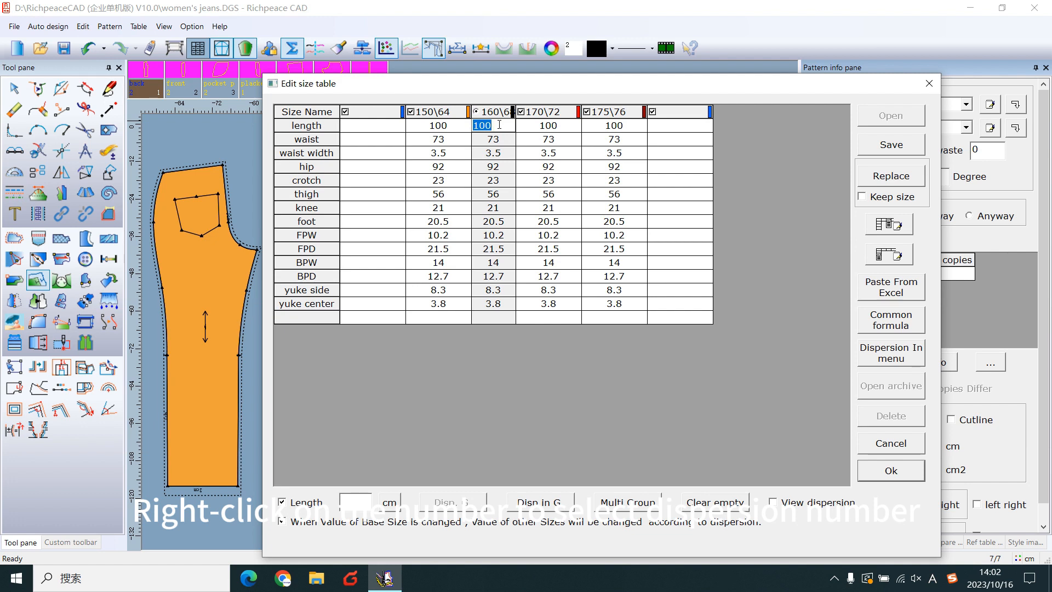
right_click(499, 126)
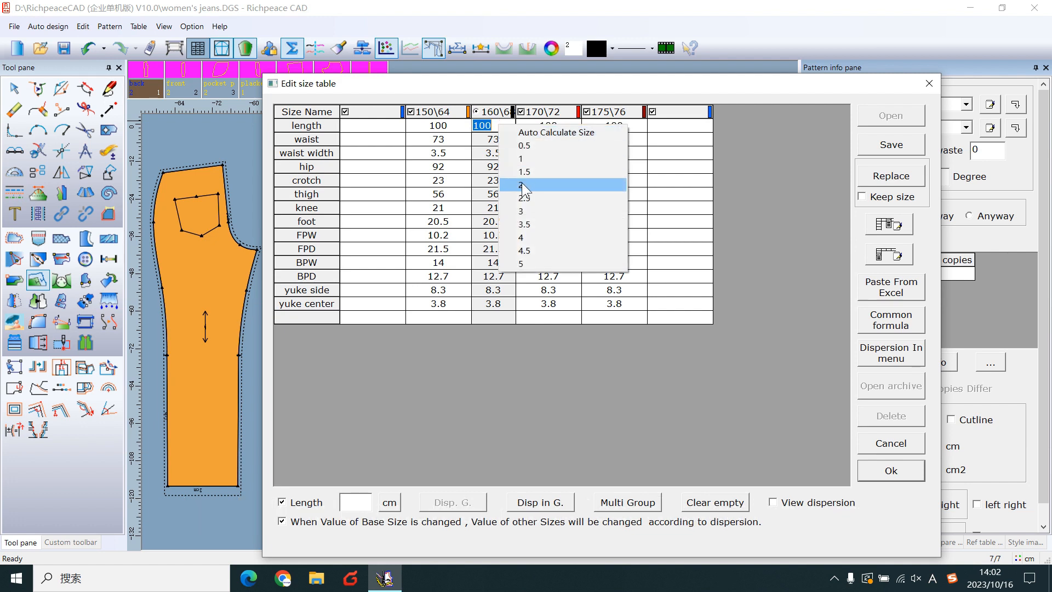
click(522, 182)
click(482, 139)
right_click(507, 141)
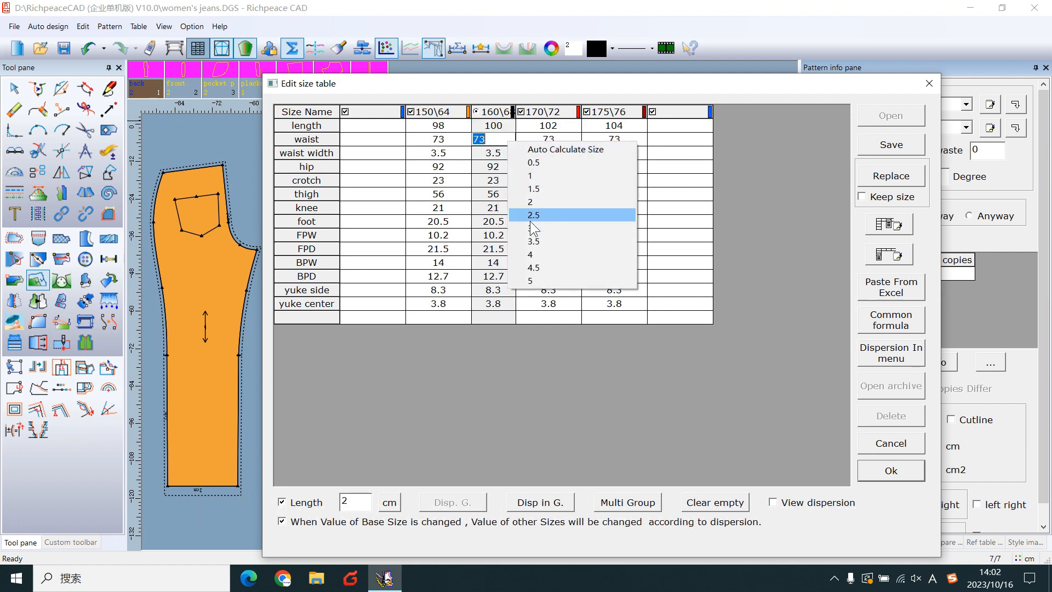
click(531, 254)
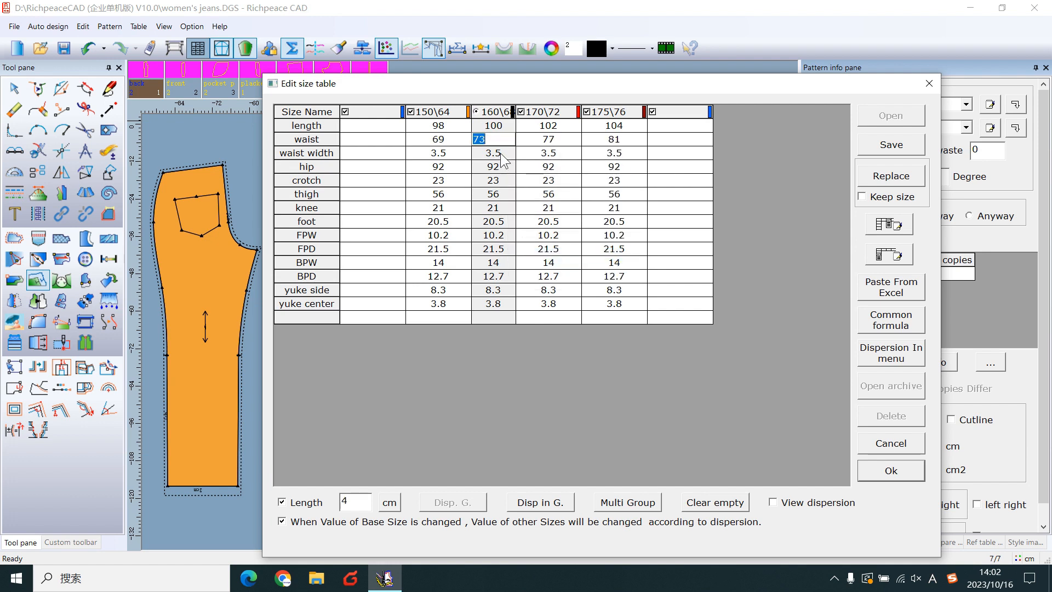
Step: Grade hip in steps of 4 and crotch in steps of 1 across the sizes
click(492, 154)
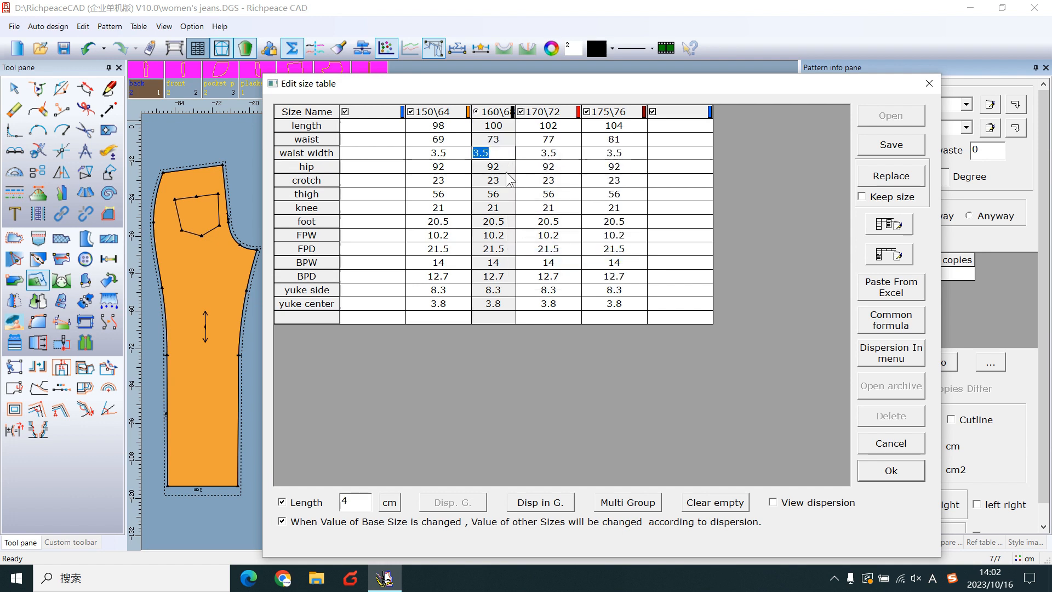
click(491, 166)
right_click(504, 168)
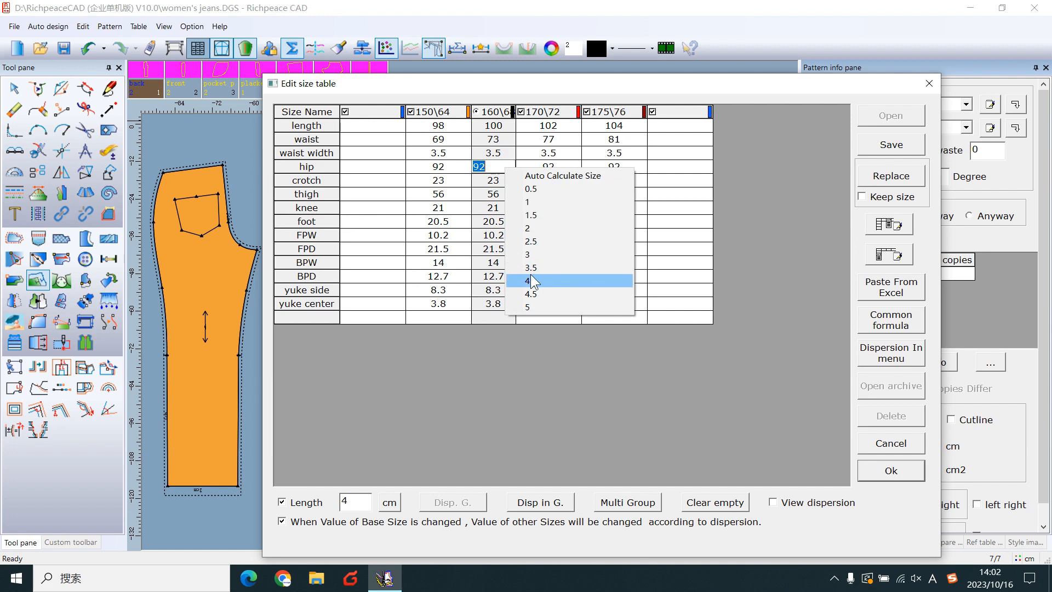
click(531, 280)
click(492, 180)
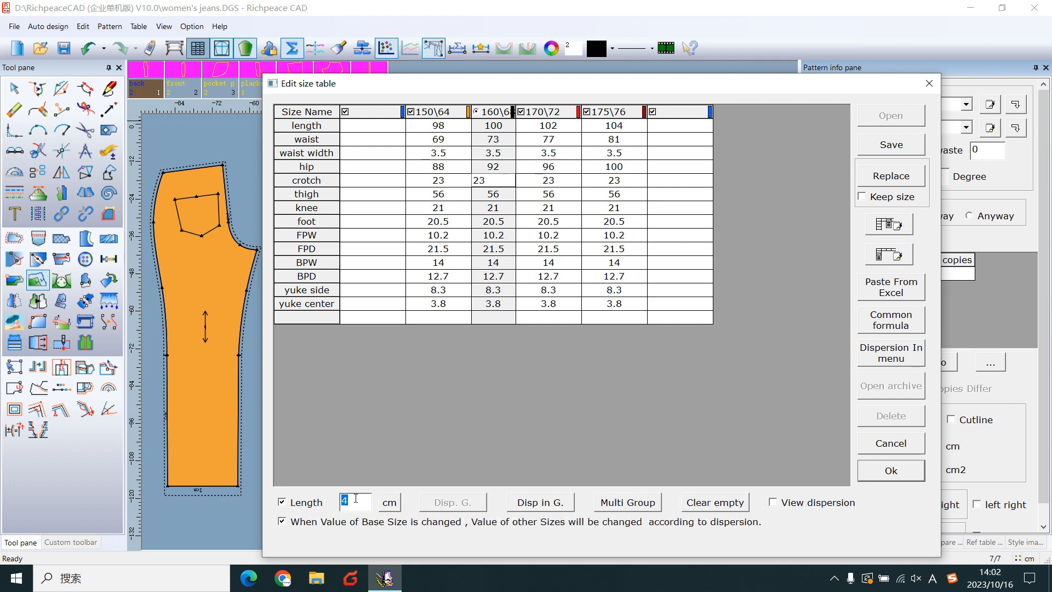
text(1)
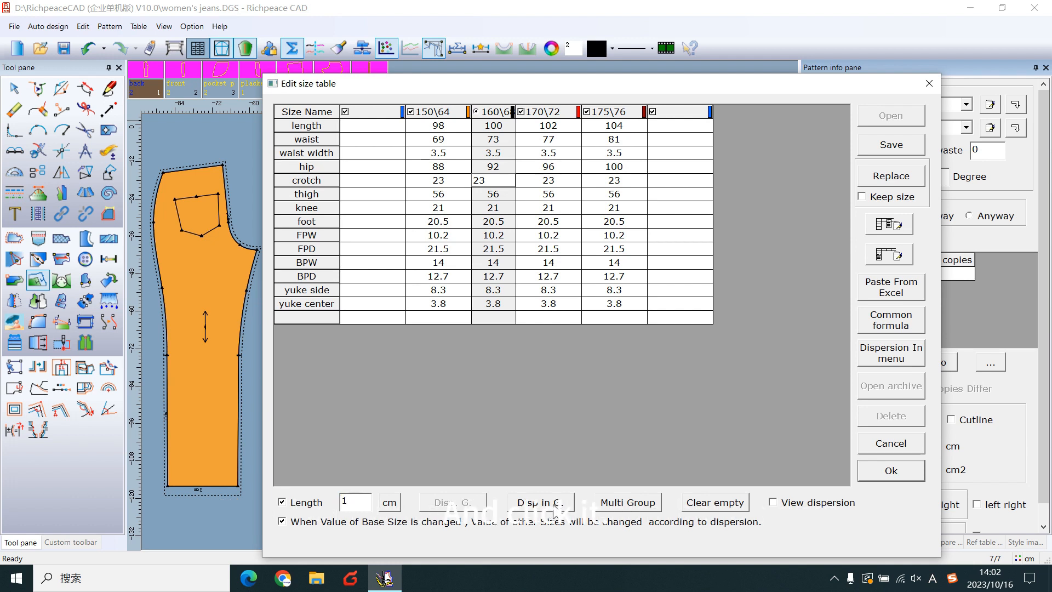
click(540, 502)
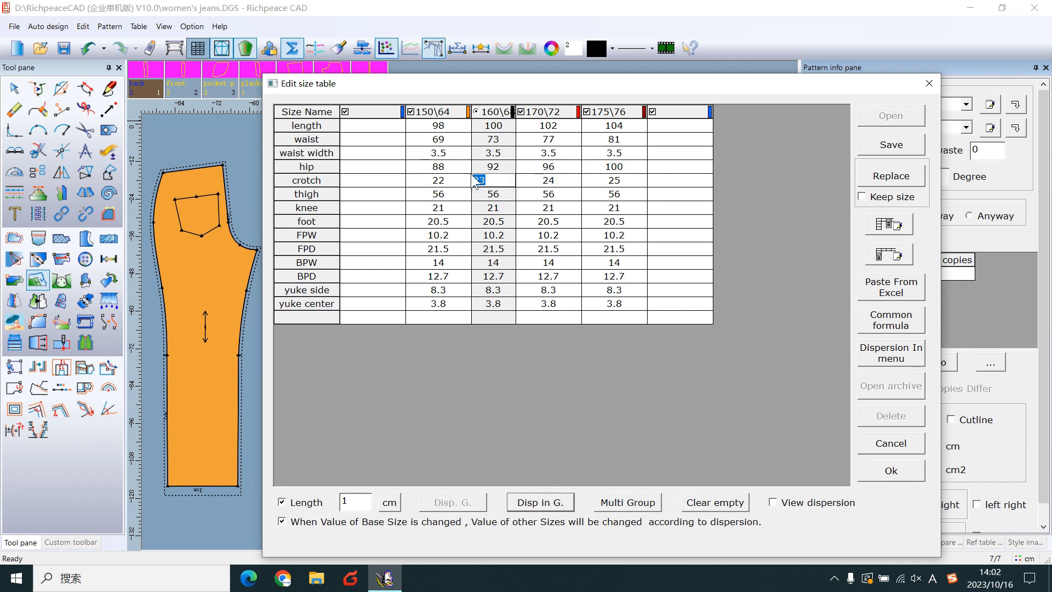
Step: Grade thigh, knee and foot in steps of 1, then confirm to grade the pieces
click(494, 194)
right_click(504, 202)
click(524, 231)
click(493, 207)
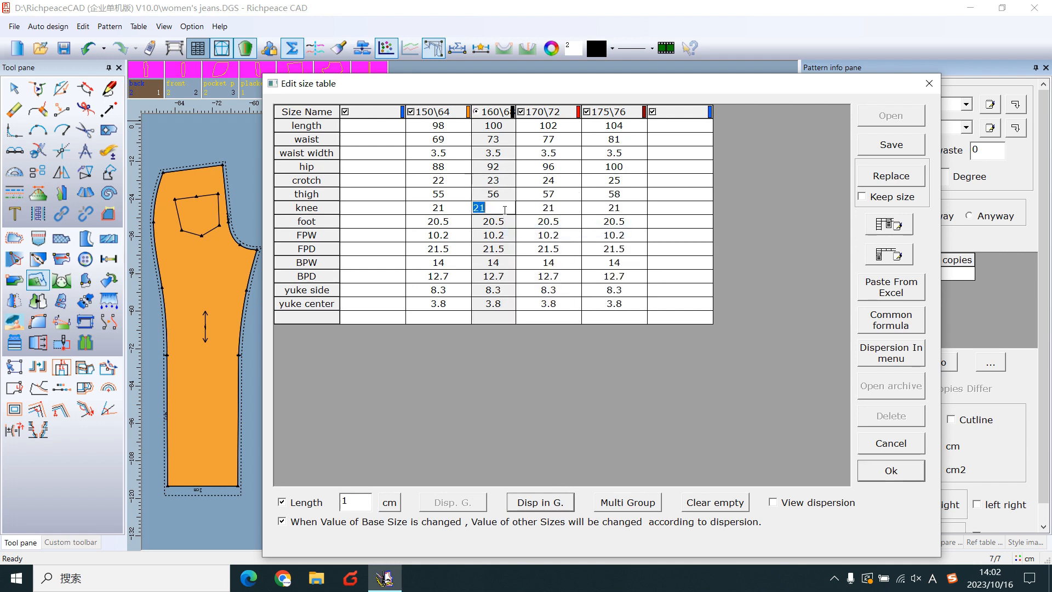
right_click(505, 208)
click(541, 248)
click(493, 222)
right_click(508, 224)
click(533, 260)
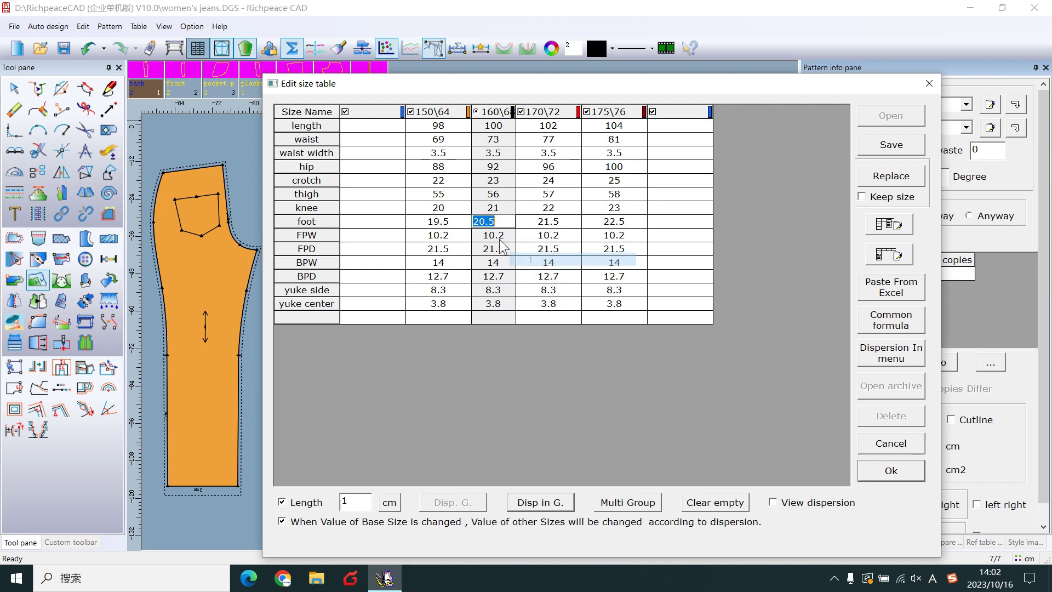
click(528, 372)
click(906, 477)
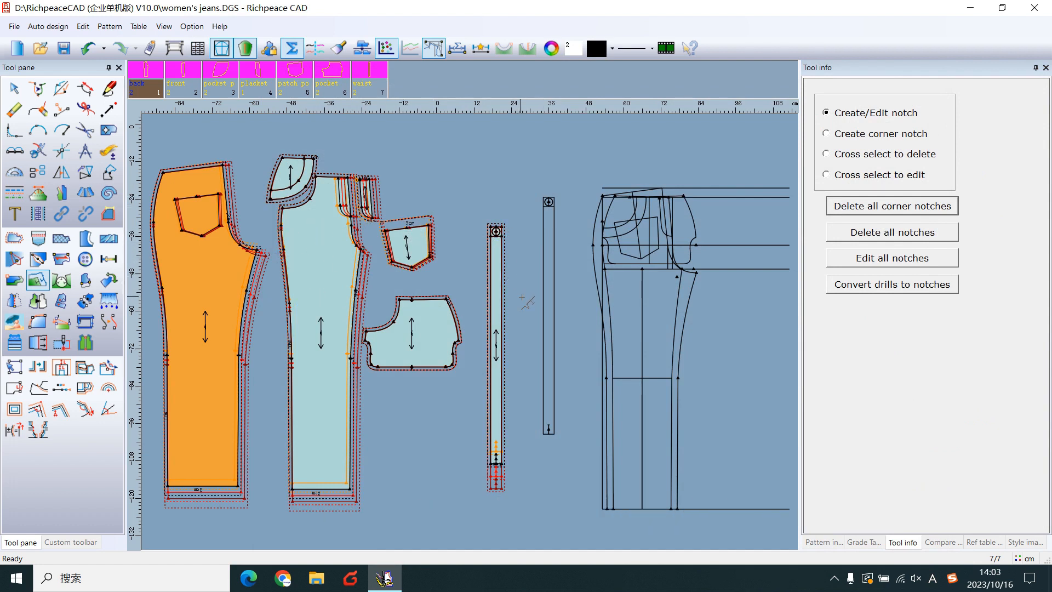
Step: Save the graded women's jeans pattern file
click(64, 48)
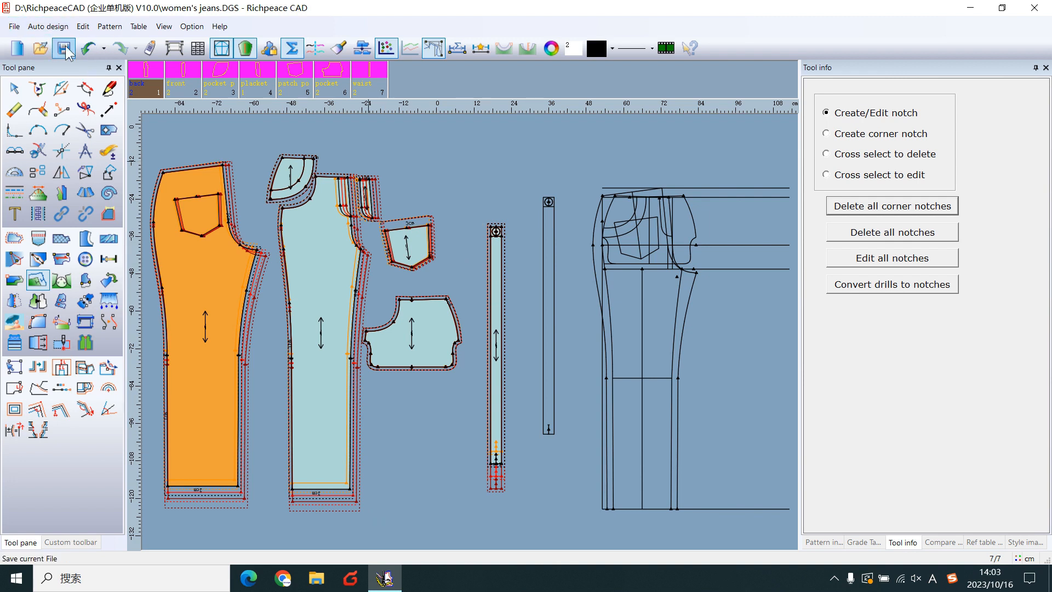
click(66, 49)
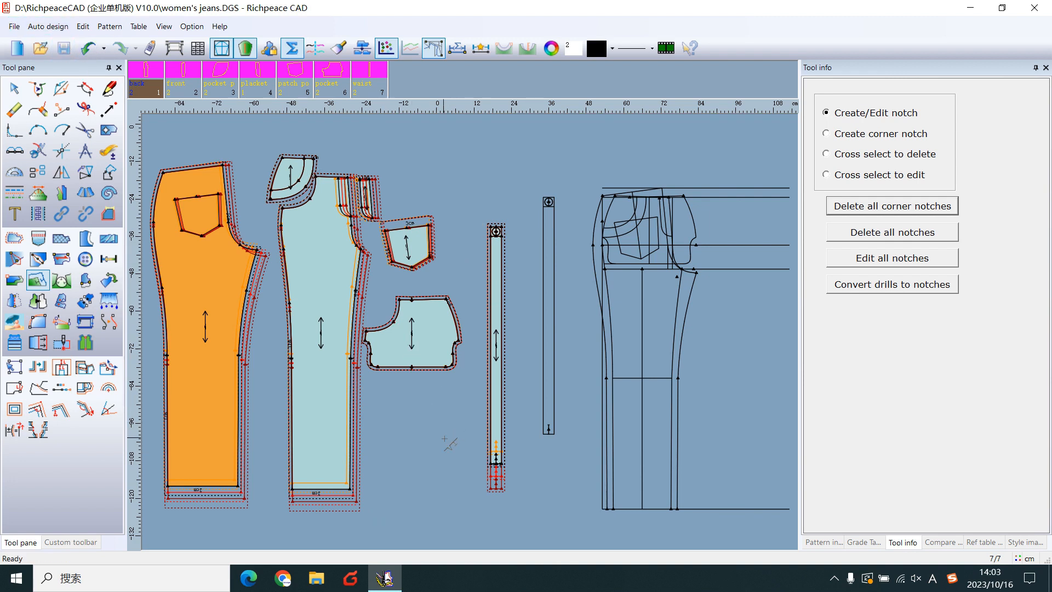